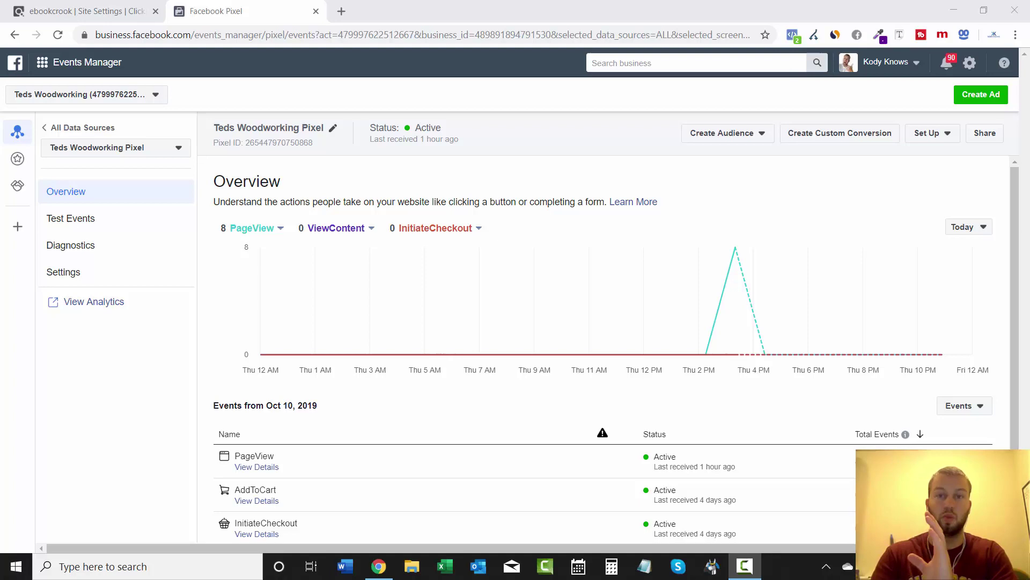
Switch from the Teds Woodworking Pixel overview back to the ClickBank My Site settings tab.
key(ctrl+shift+Tab)
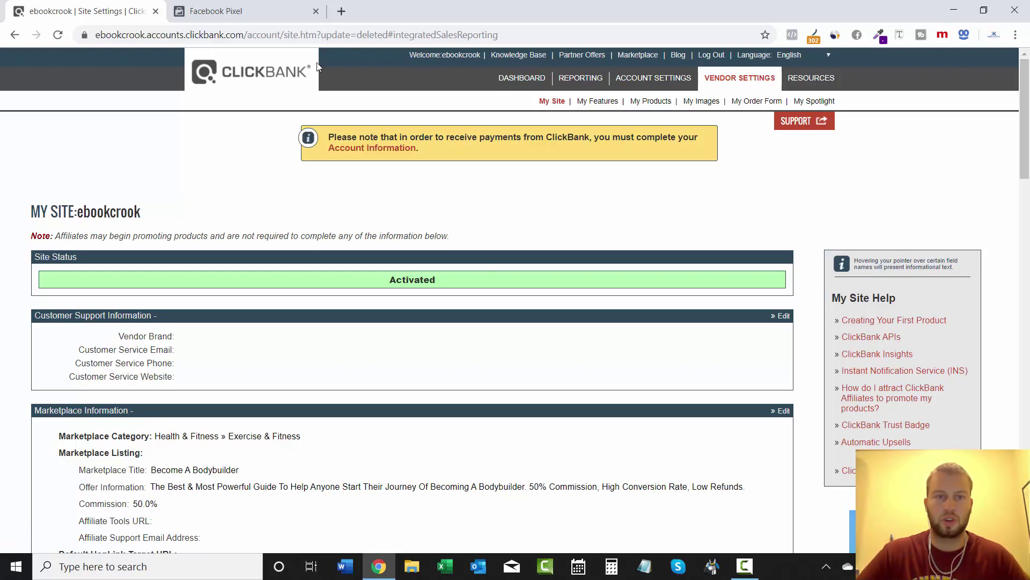
Return to the ClickBank home page and log in with the saved login details.
click(288, 70)
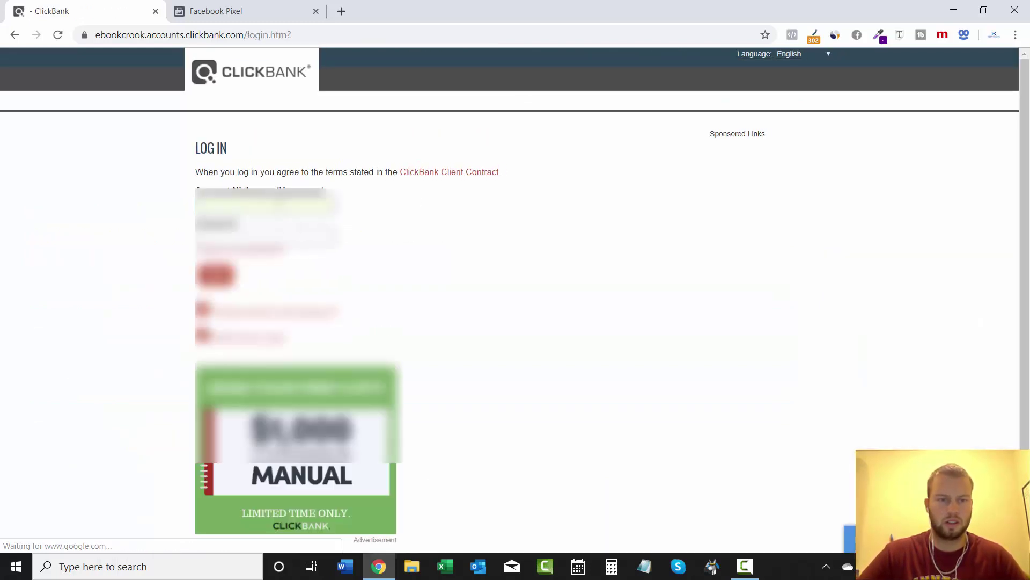
click(292, 204)
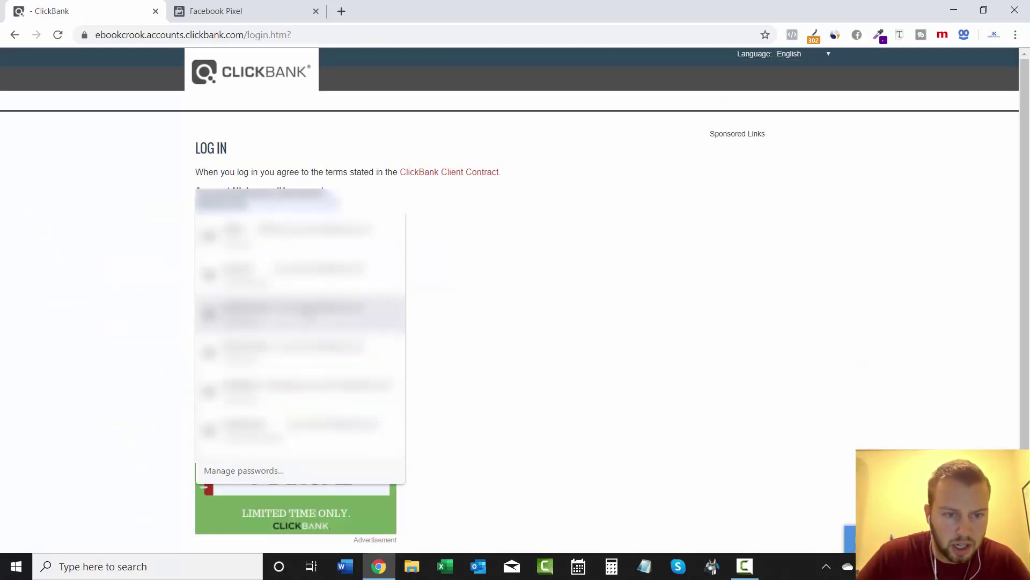
click(277, 239)
click(201, 276)
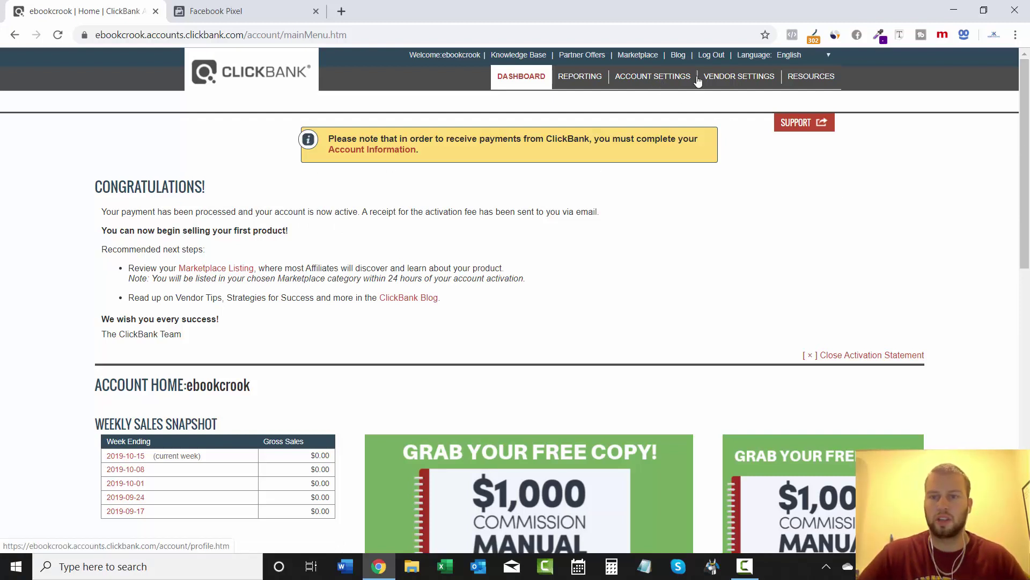
In Vendor Settings, add a Facebook Pixel tracking code and focus its empty Pixel ID field.
click(729, 81)
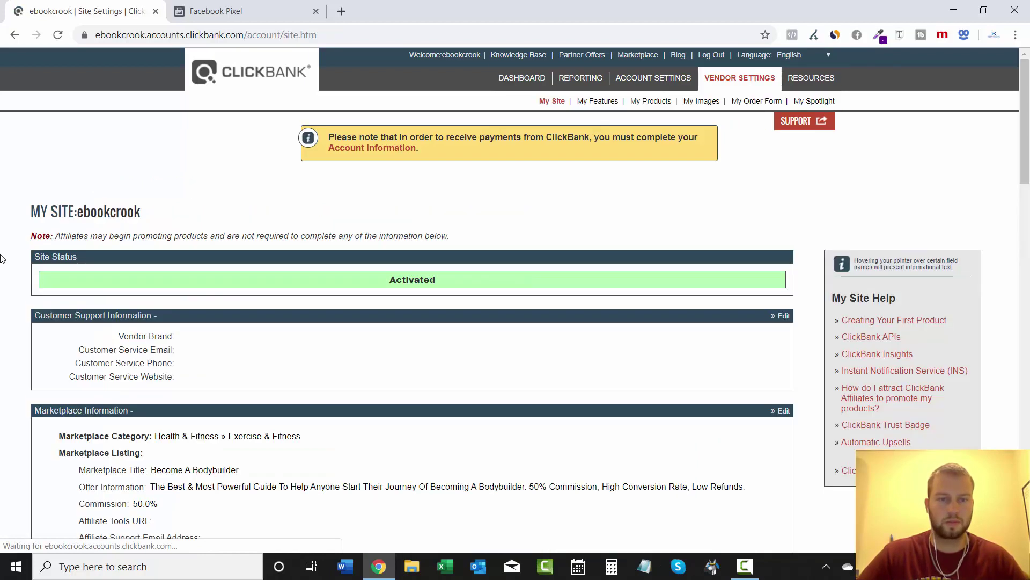
scroll(1027, 220, down, 5)
drag(1028, 220, 1027, 414)
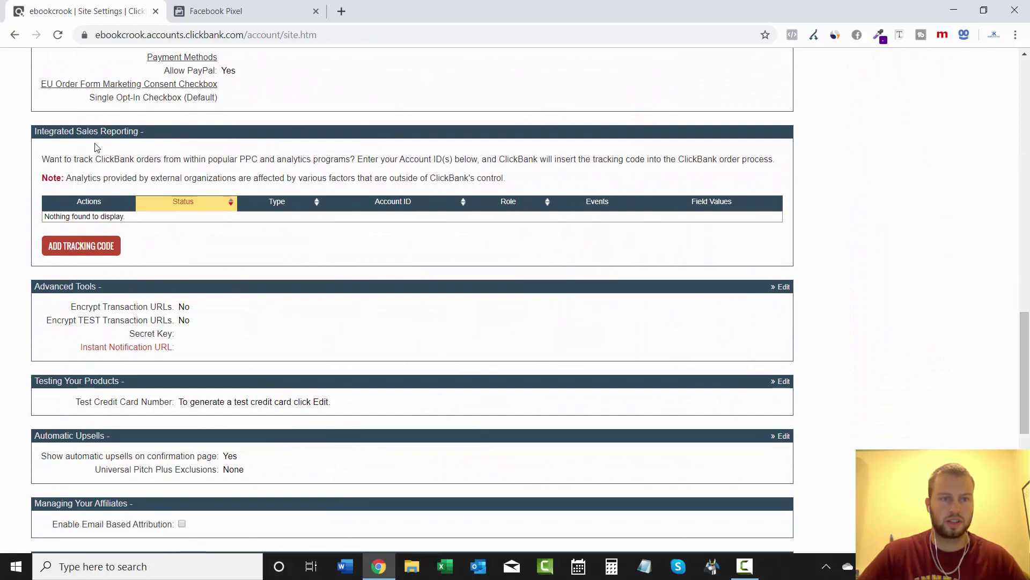
click(78, 249)
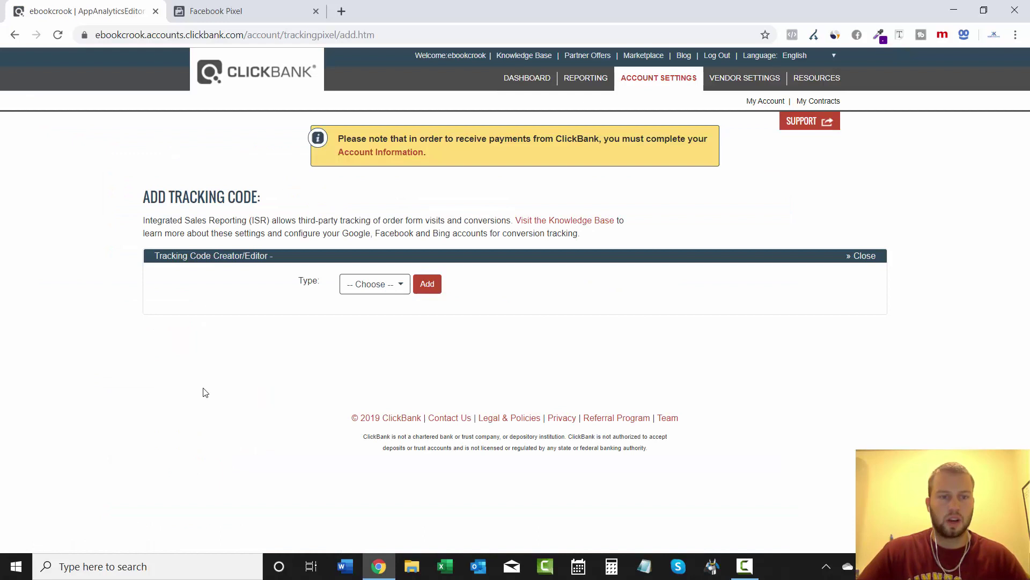
click(378, 284)
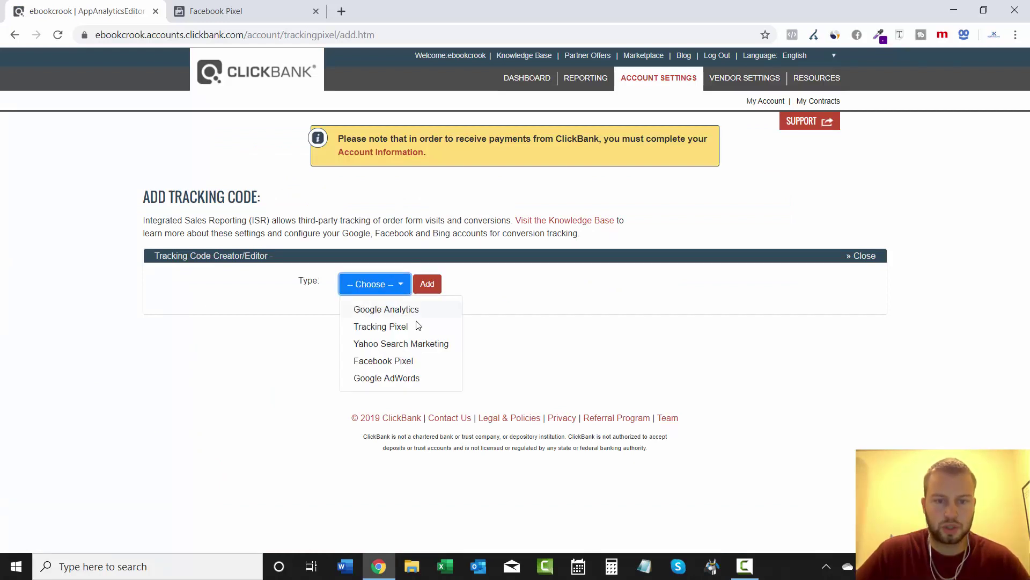
click(410, 366)
click(435, 284)
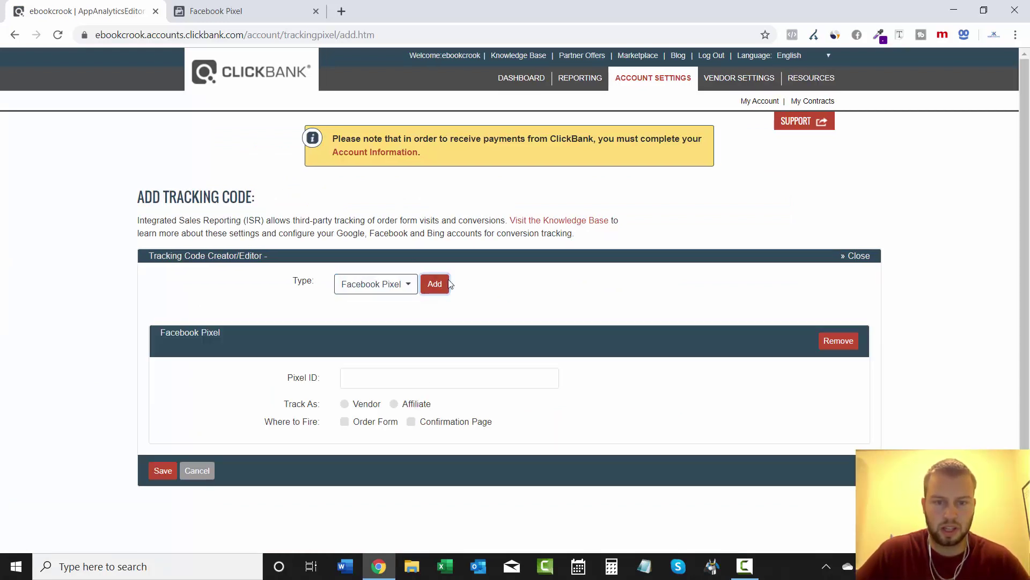
scroll(537, 273, down, 2)
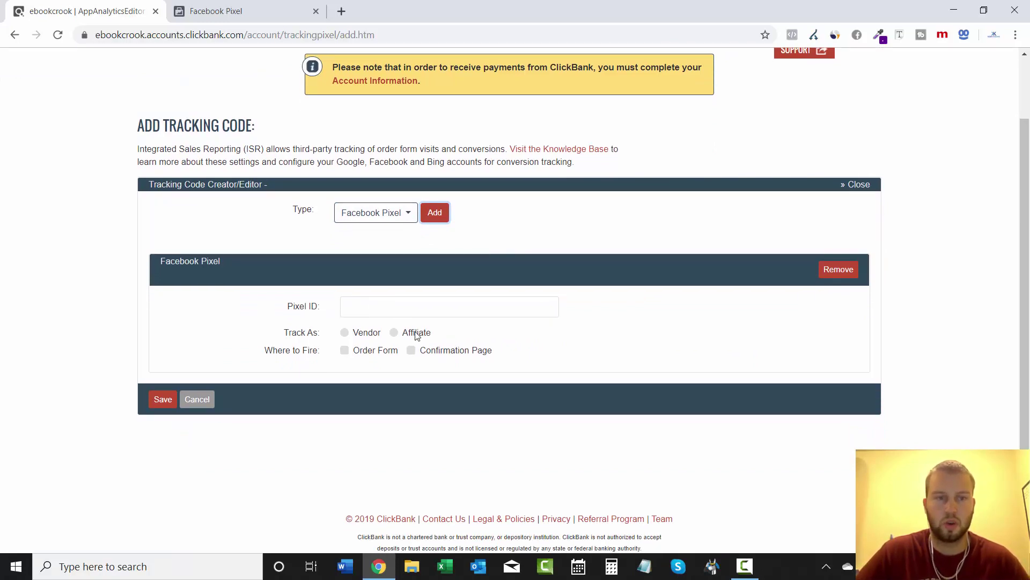
click(315, 310)
Move the Facebook Pixel tab first, copy the Teds Woodworking Pixel ID, and return to ClickBank.
click(193, 8)
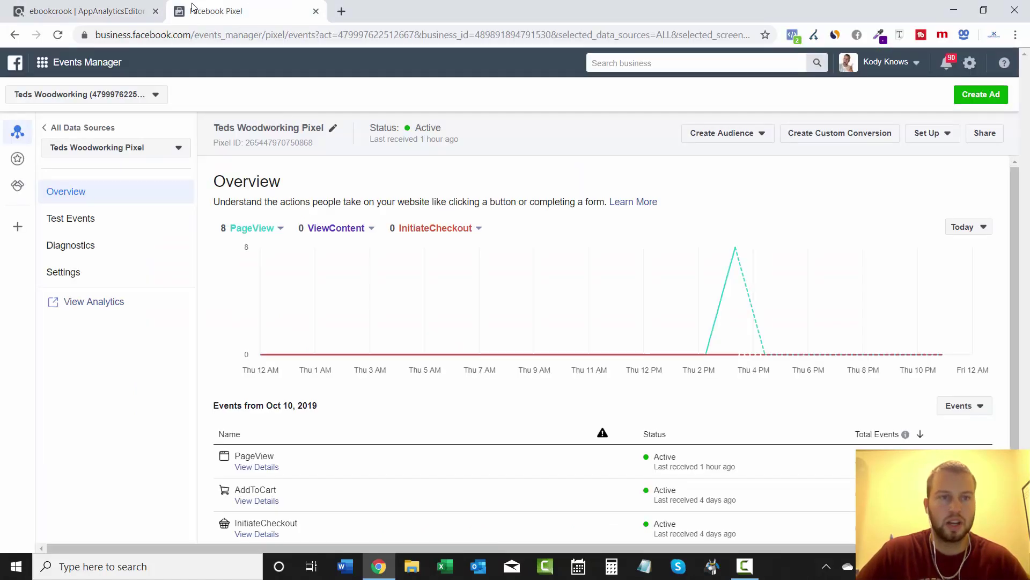
drag(194, 8, 59, 8)
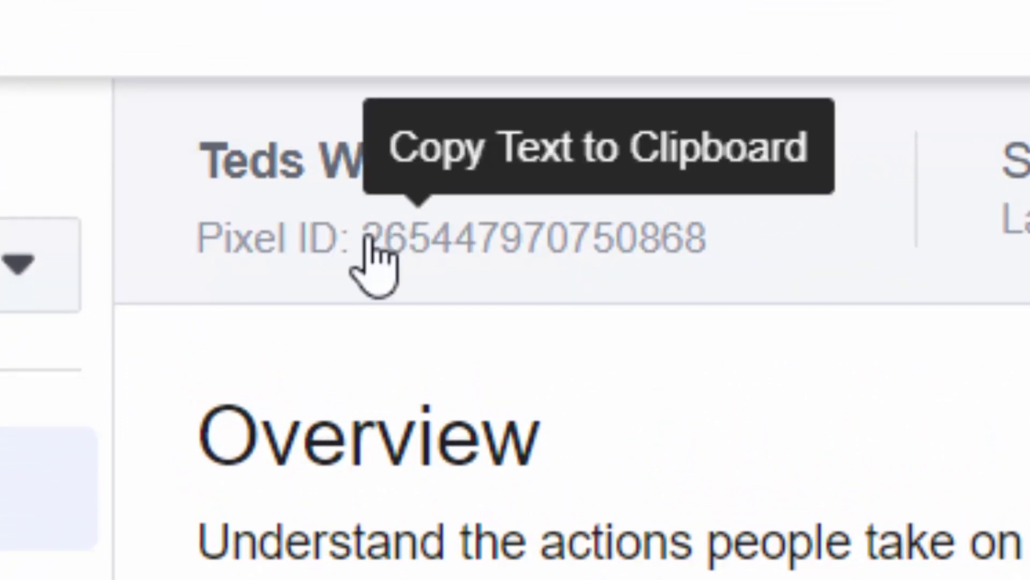
click(468, 248)
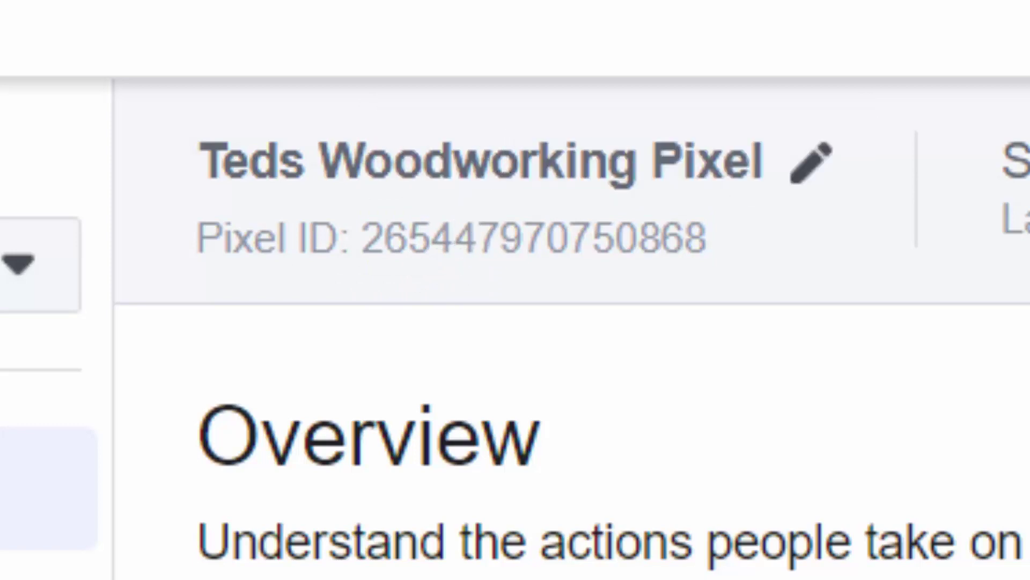
click(247, 10)
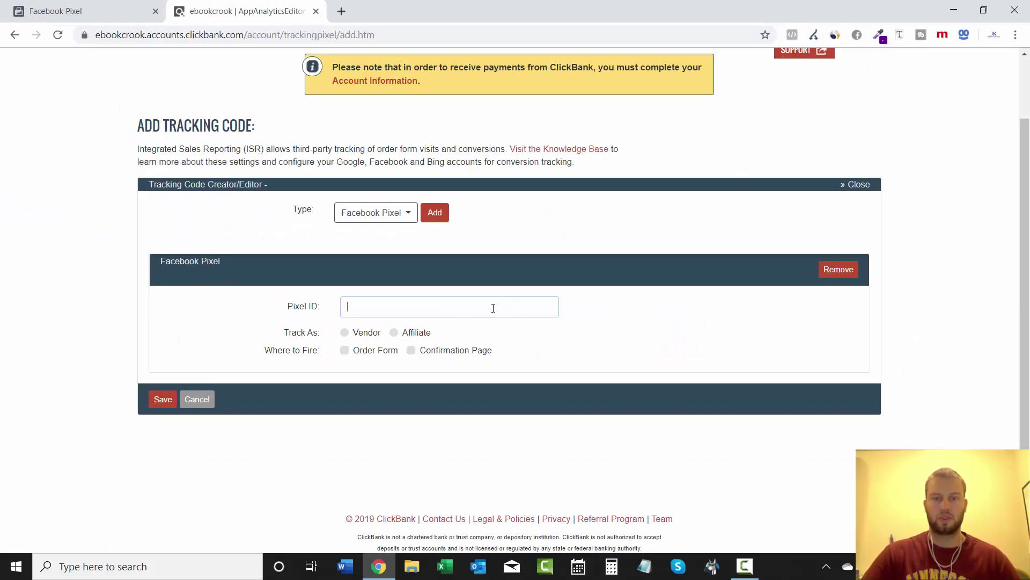
Paste the copied Pixel ID, choose Affiliate, enable Order Form, and save the tracking code.
key(ctrl+v)
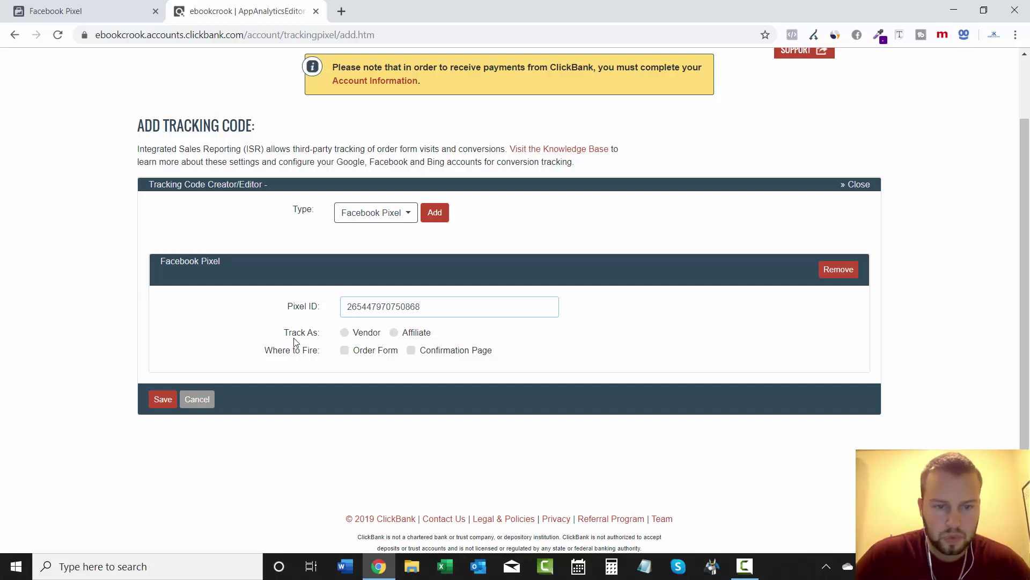
click(394, 333)
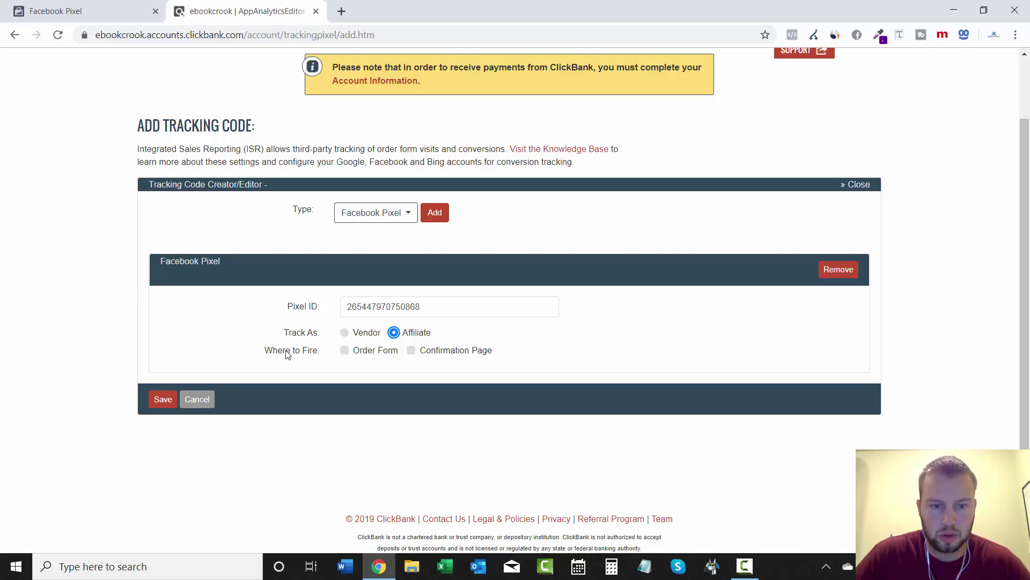
click(345, 352)
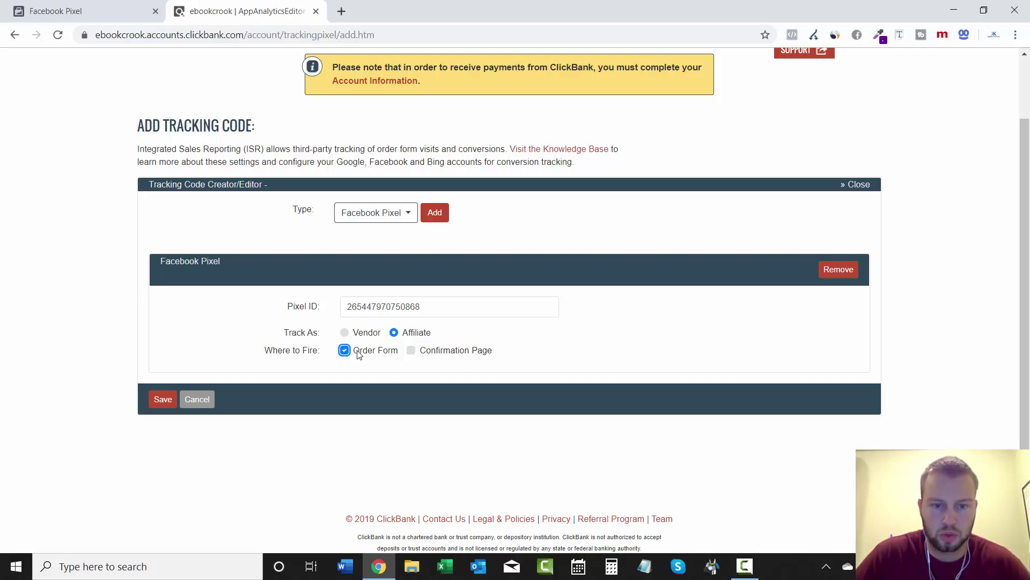
click(154, 392)
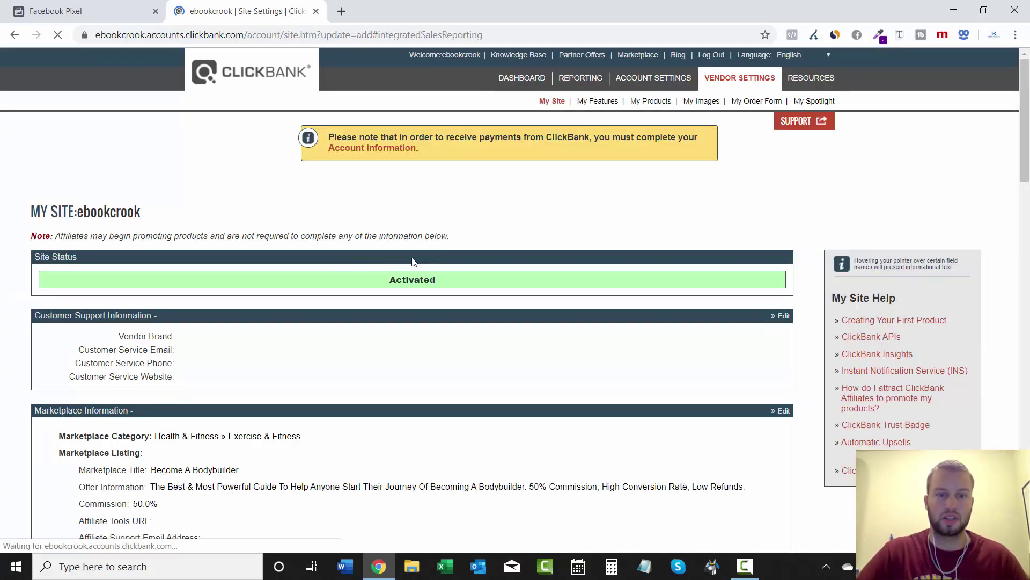
Add another Facebook Pixel code with the pasted ID, Affiliate tracking, and Confirmation Page enabled, and save it.
drag(1029, 141, 1029, 357)
click(96, 389)
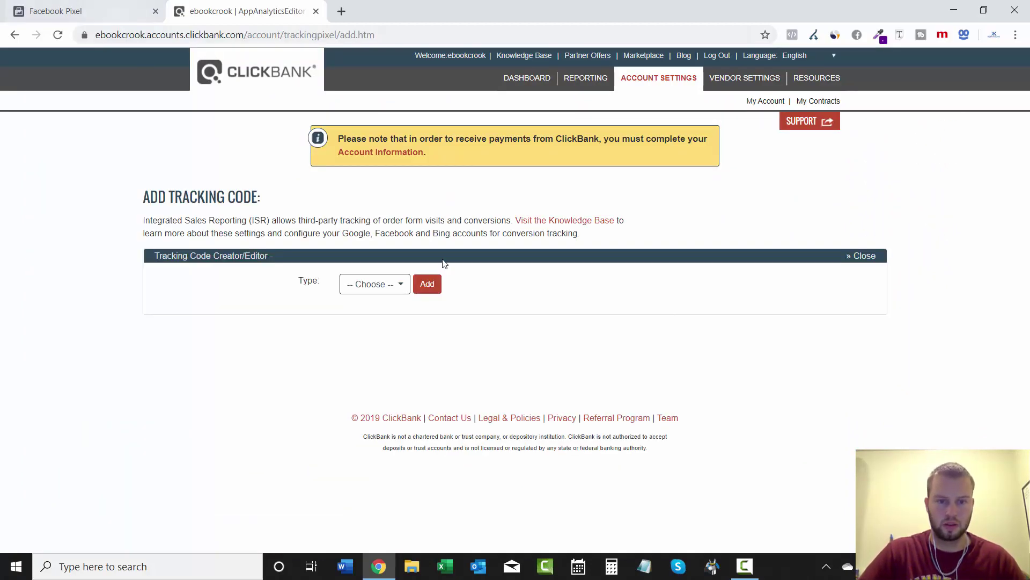
click(402, 286)
click(394, 360)
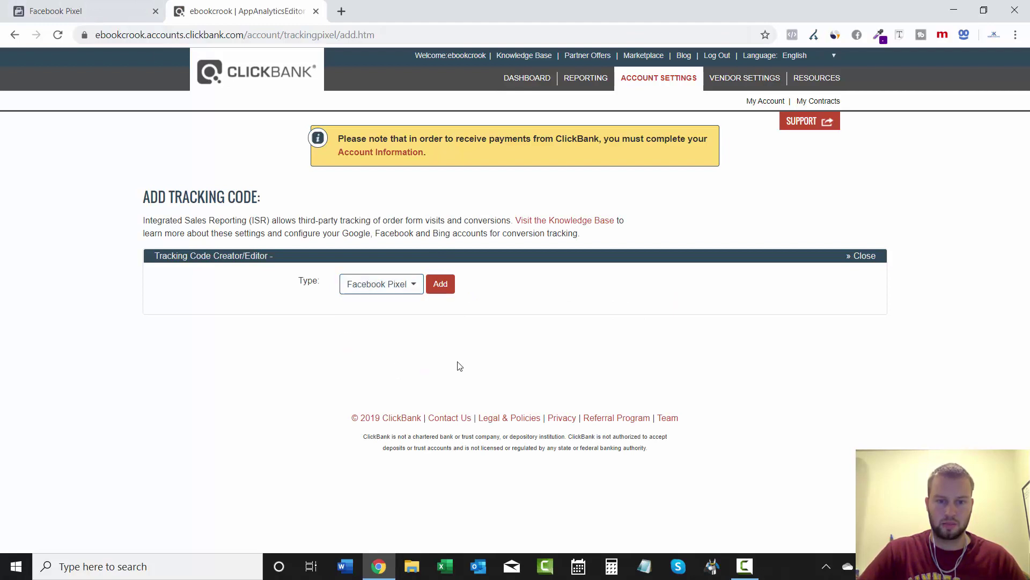
click(441, 285)
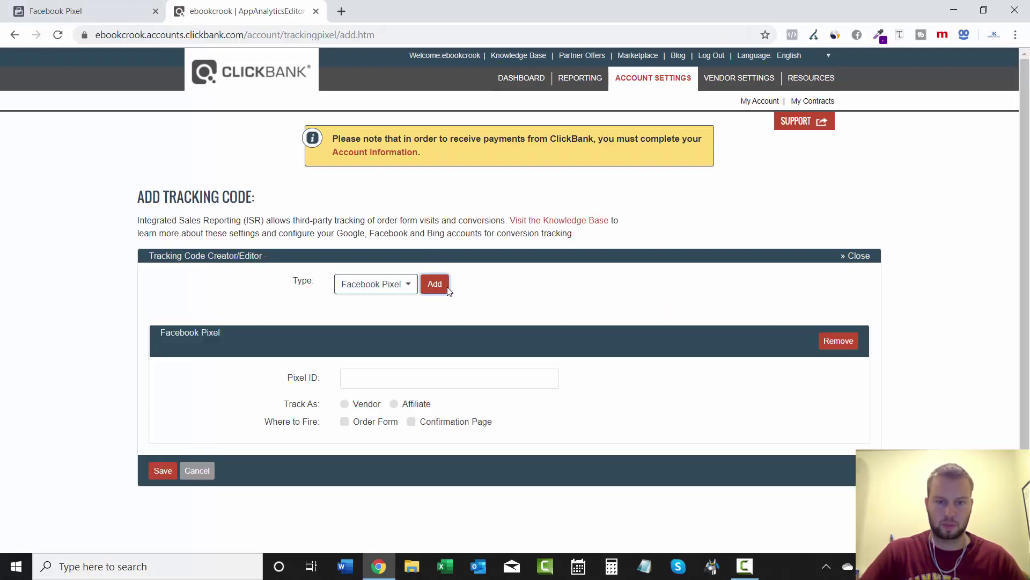
click(381, 372)
key(ctrl+v)
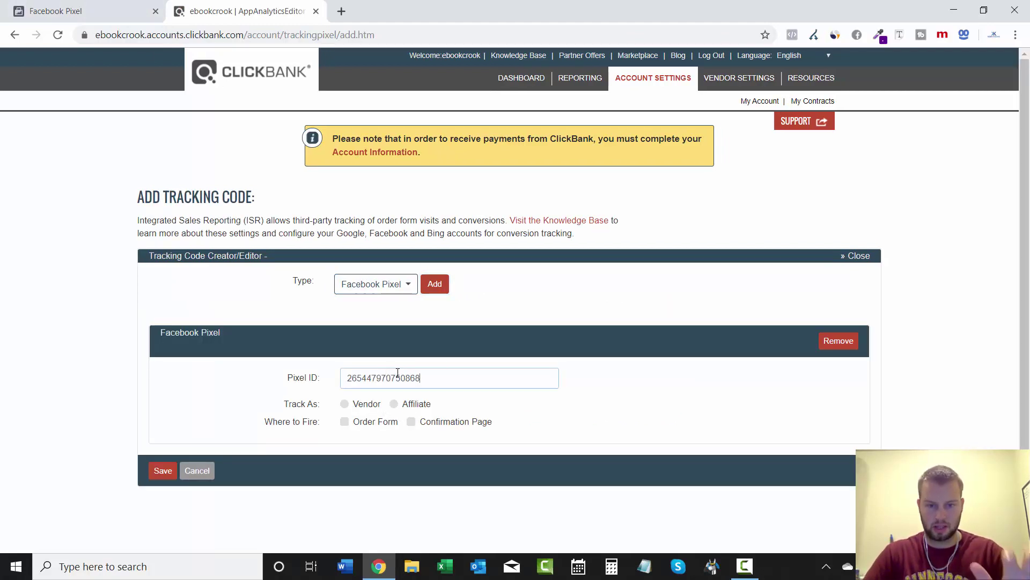
click(395, 405)
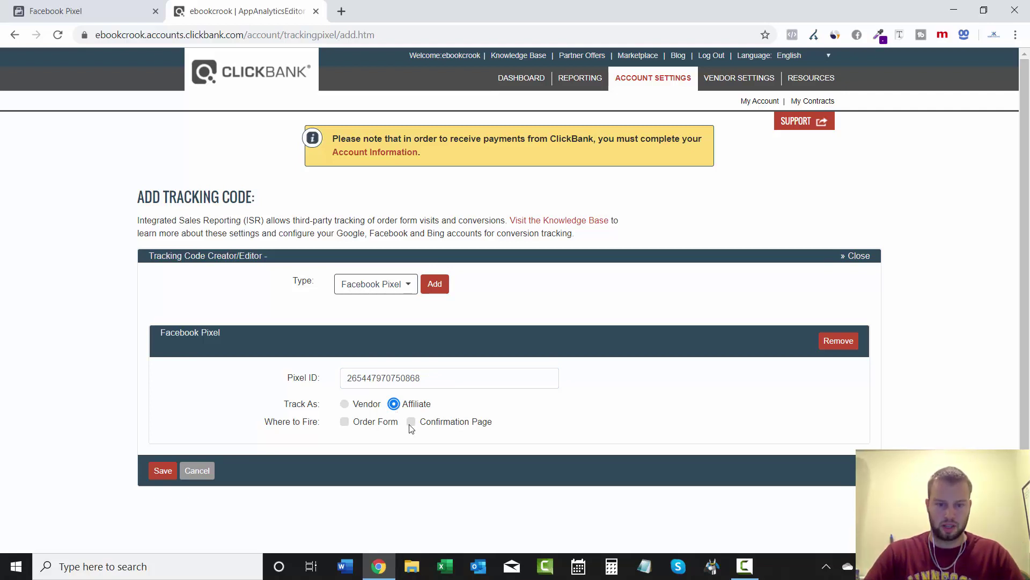
click(411, 424)
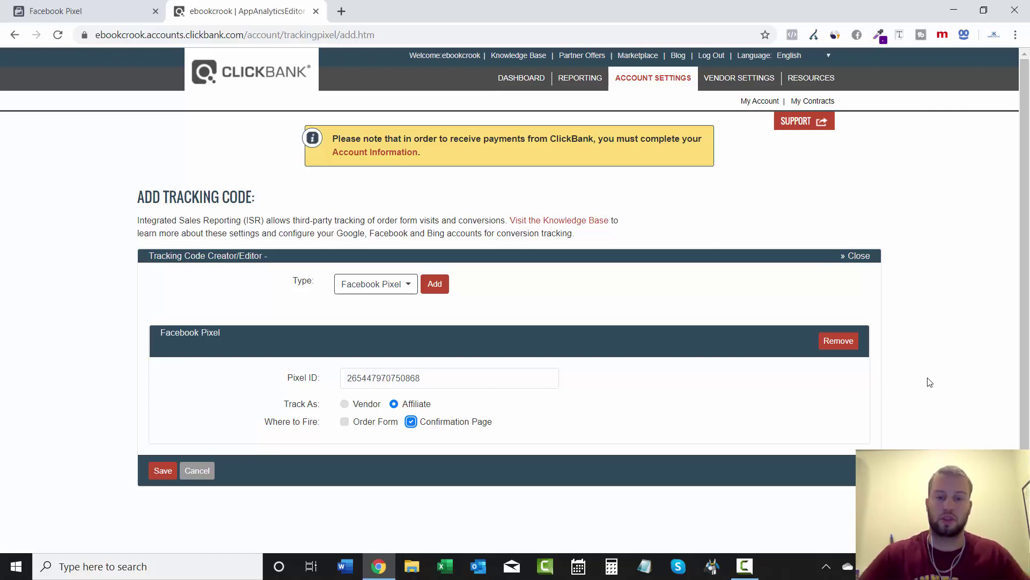
click(166, 468)
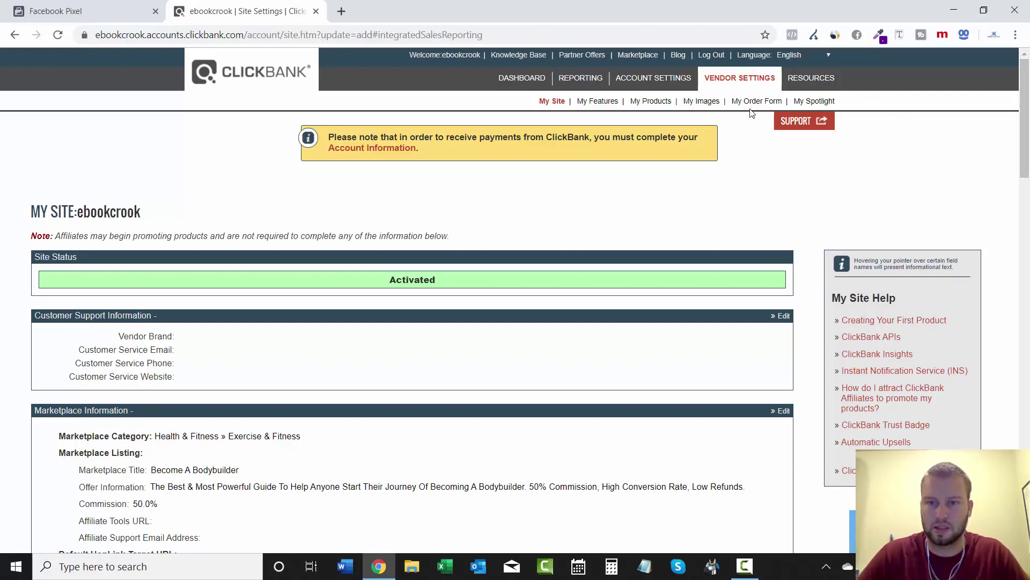
Activate the inactive Order Confirmation pixel row under Integrated Sales Reporting.
drag(1023, 131, 1022, 374)
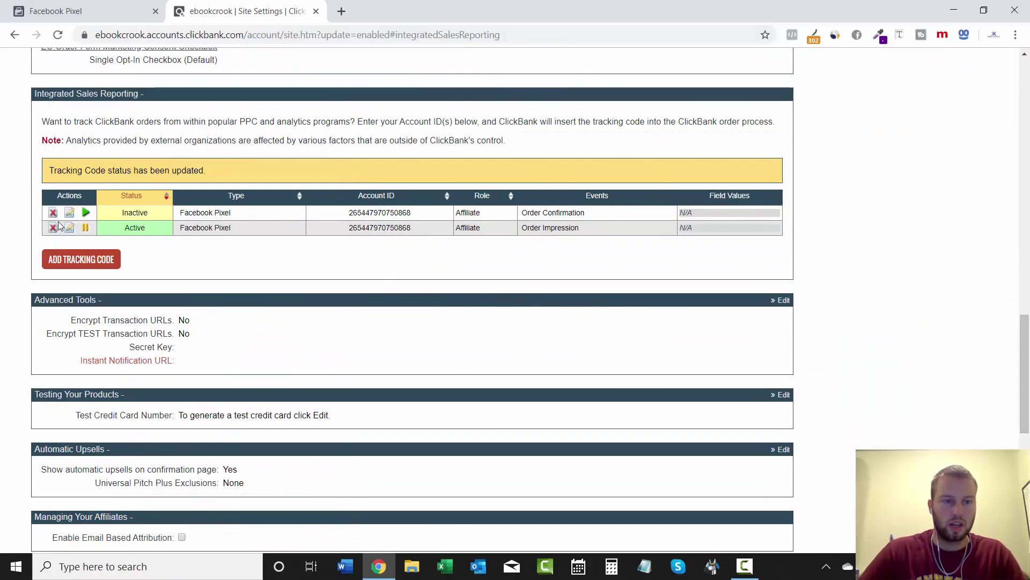
click(85, 215)
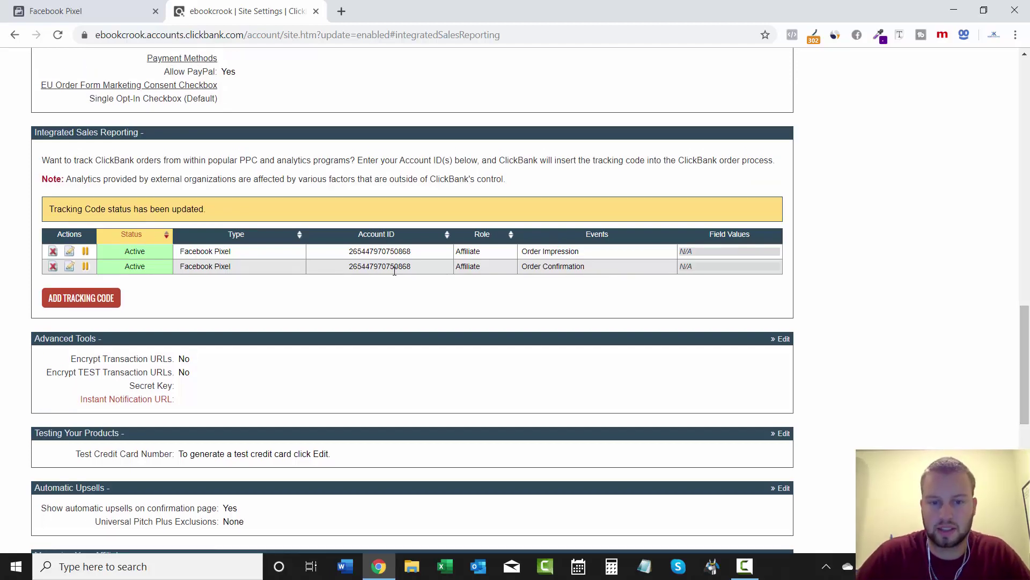
drag(1024, 330, 1024, 76)
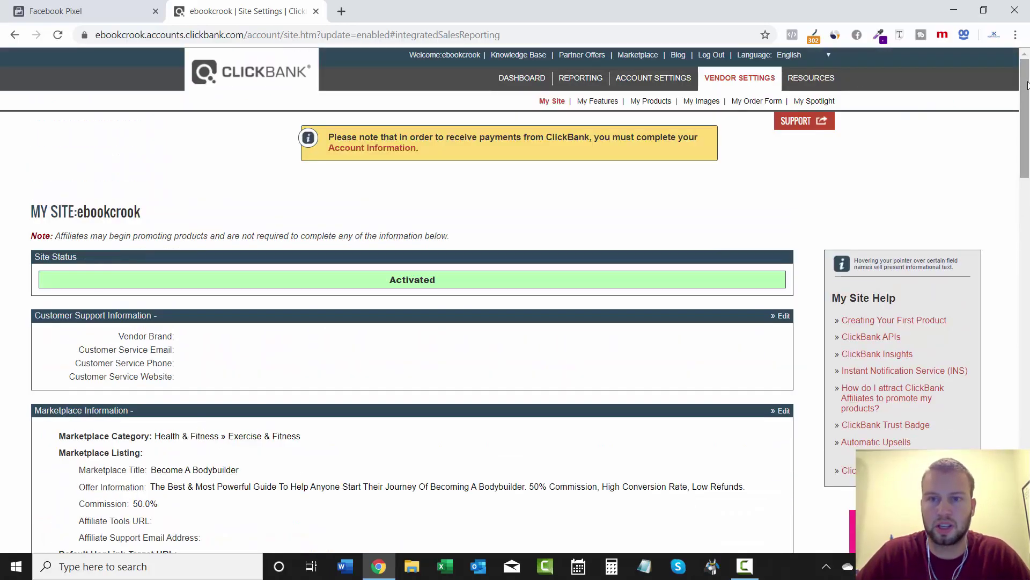
Search the Marketplace, go to results page 2, and choose PROMOTE on Tedswoodworking.
click(637, 55)
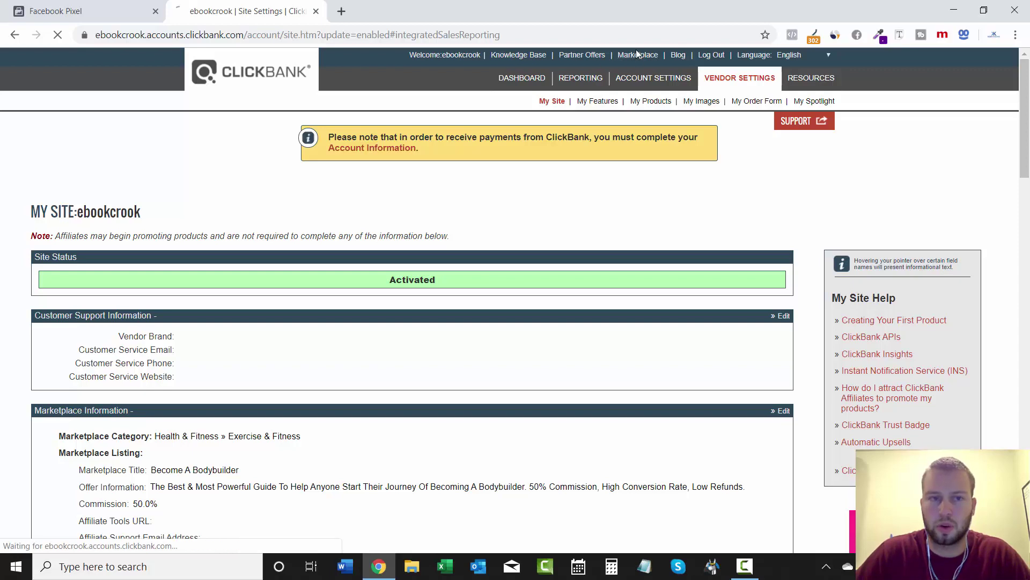
click(640, 208)
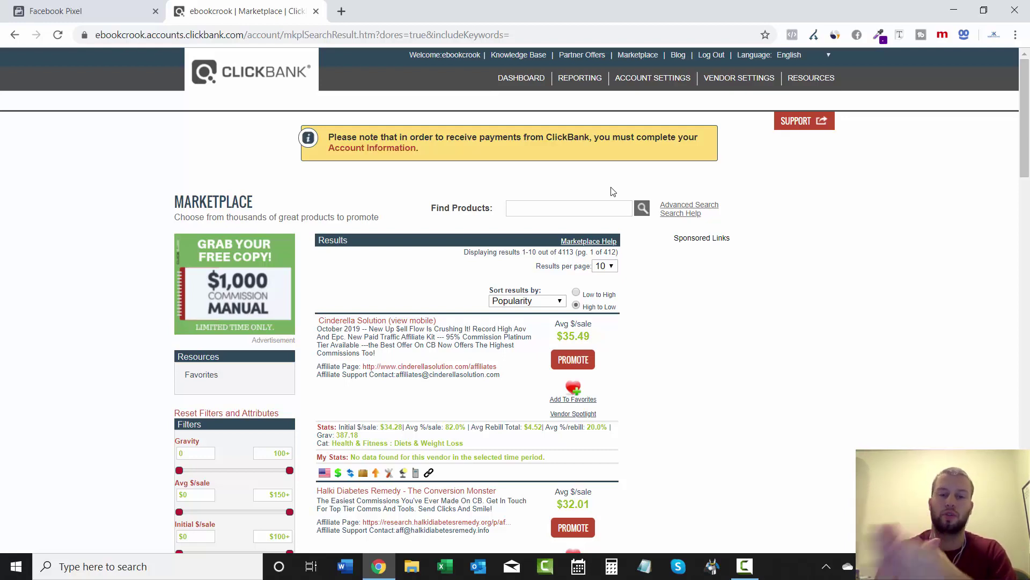
scroll(369, 322, down, 20)
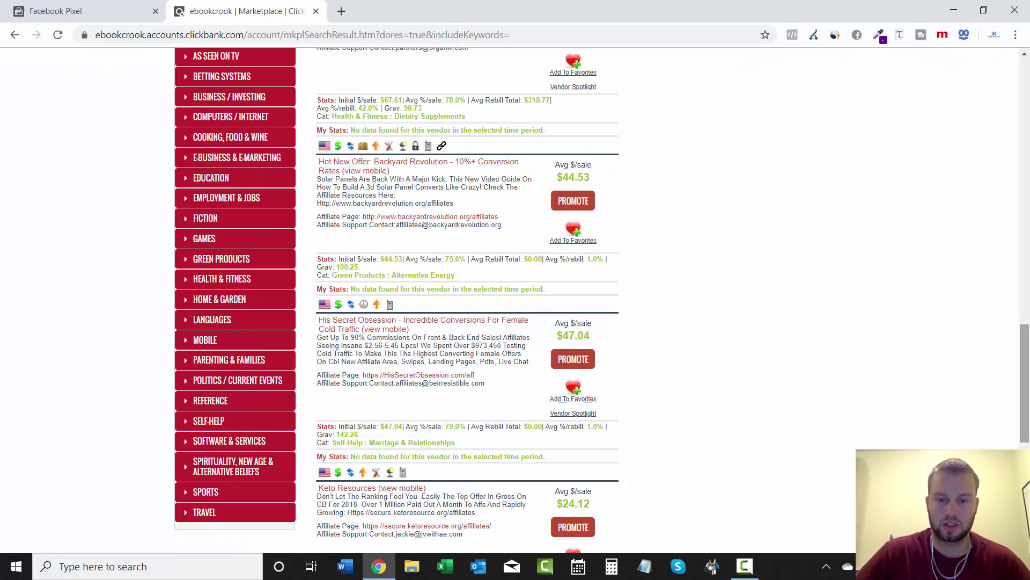
click(428, 439)
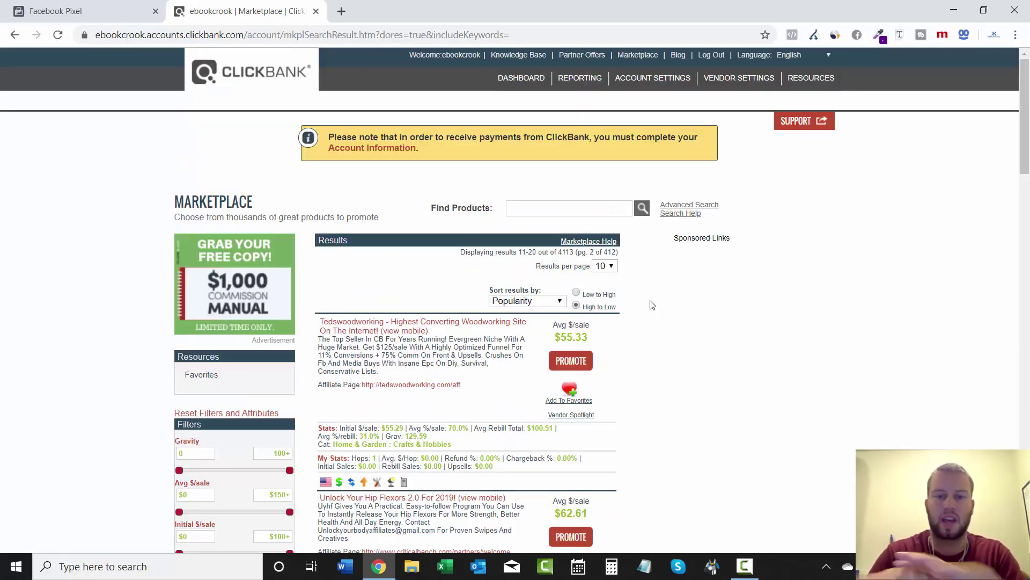
drag(1026, 170, 1027, 194)
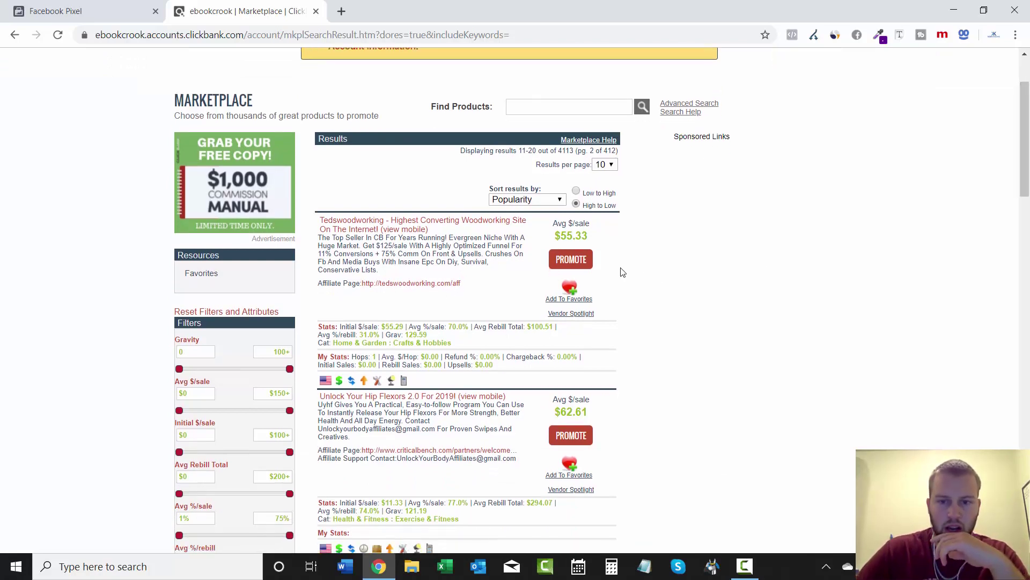
click(570, 262)
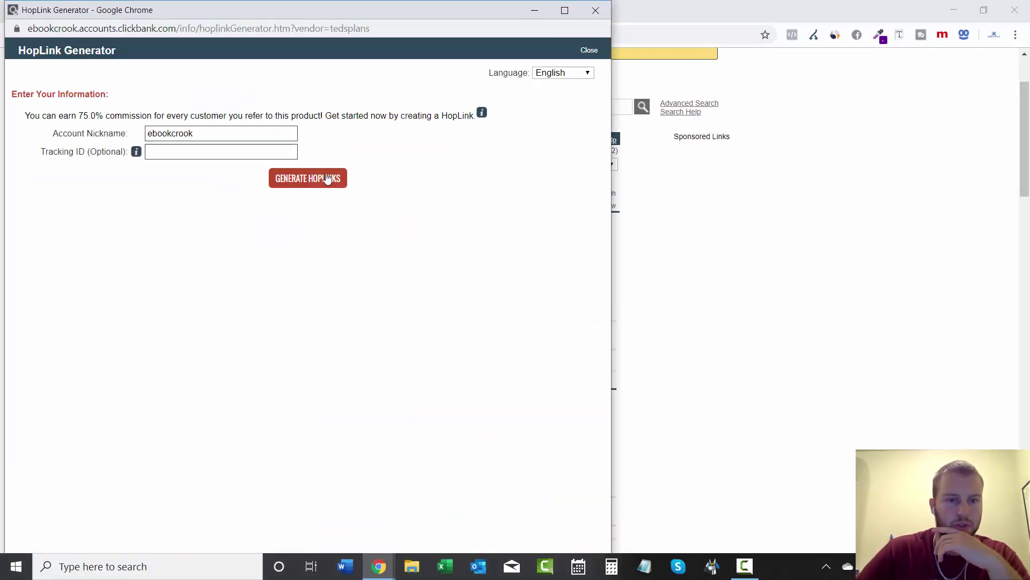
Generate the Tedswoodworking HopLink and open it in a new tab.
click(327, 178)
triple_click(250, 270)
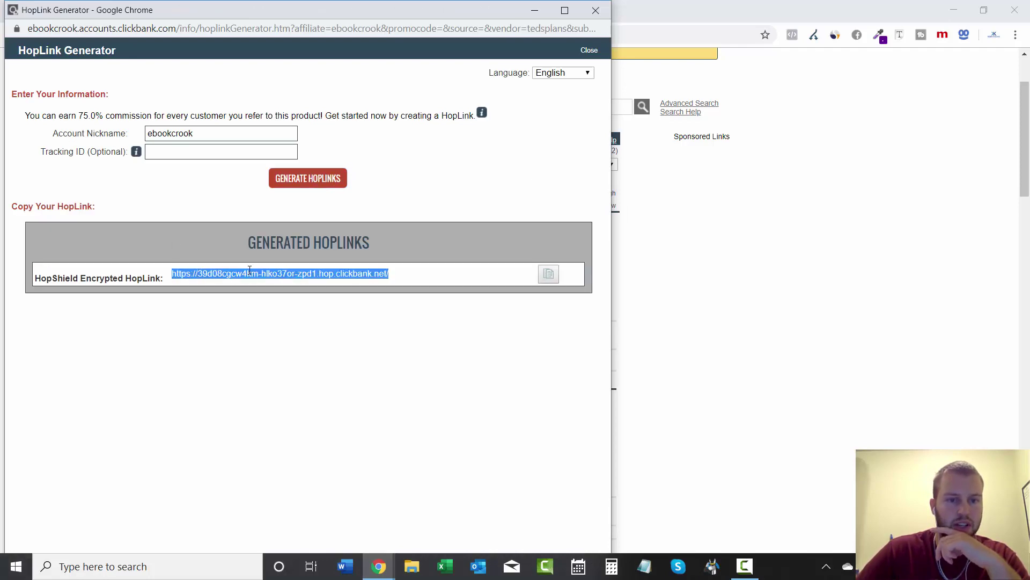
right_click(251, 271)
click(285, 294)
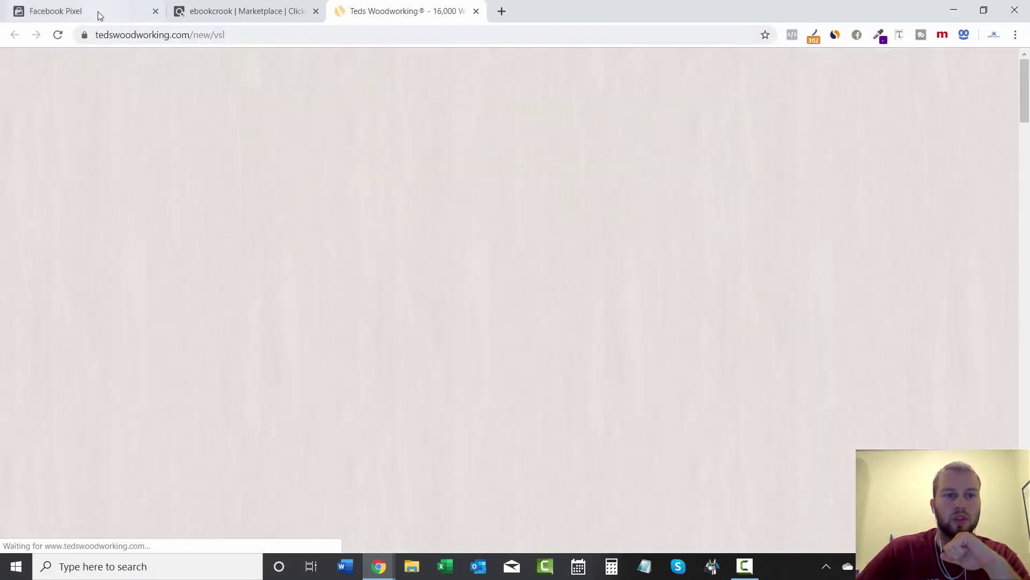
Glance at Events Manager, then return to the sales page and dismiss the exit-intent popup.
click(96, 12)
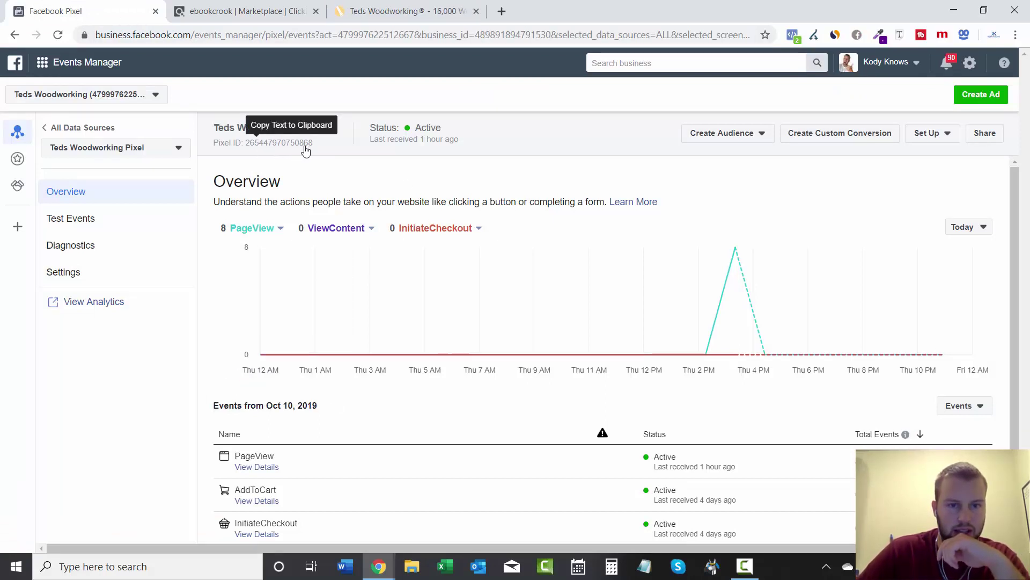
click(370, 10)
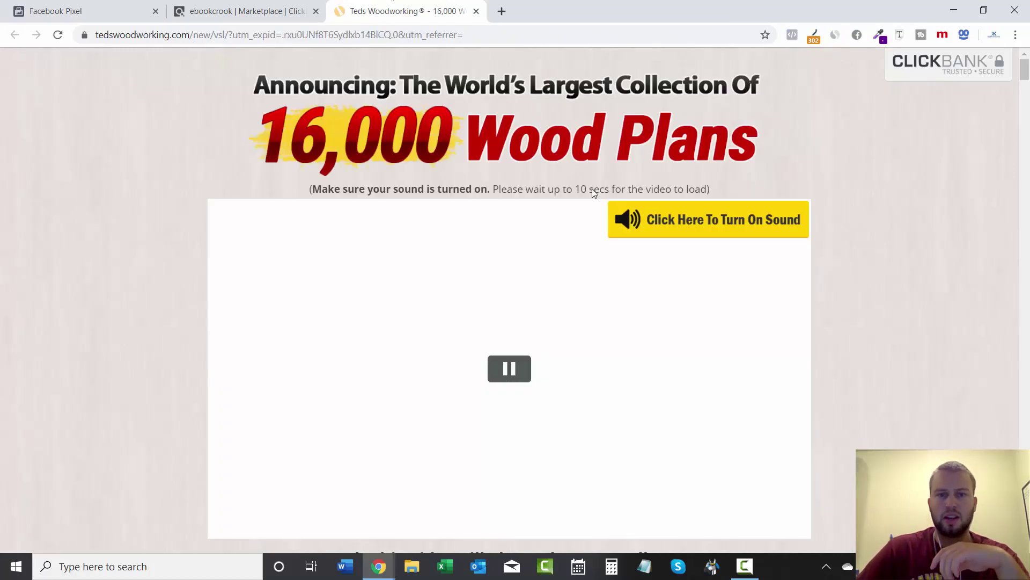
scroll(1026, 81, down, 1)
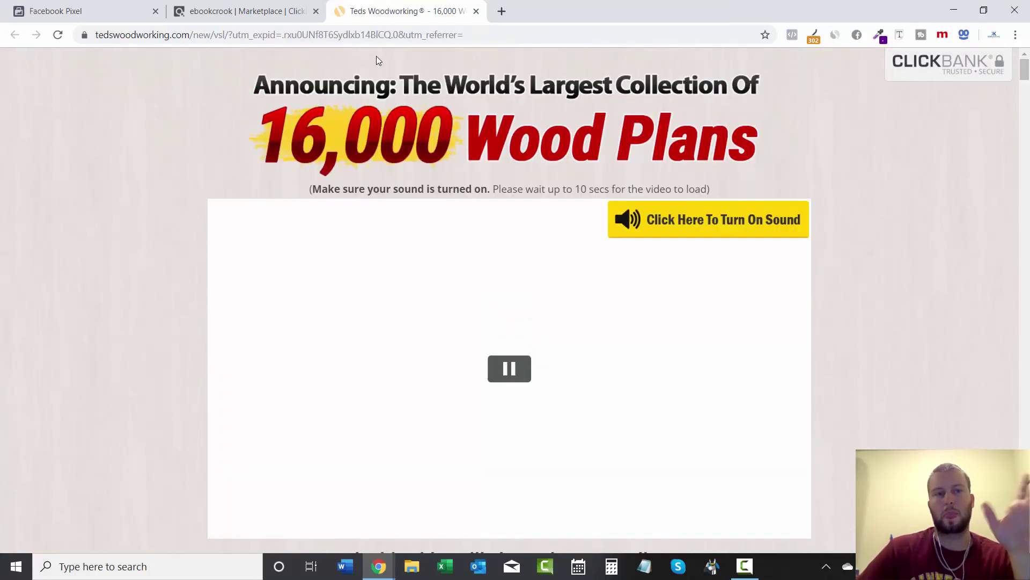
mouse_move(108, 30)
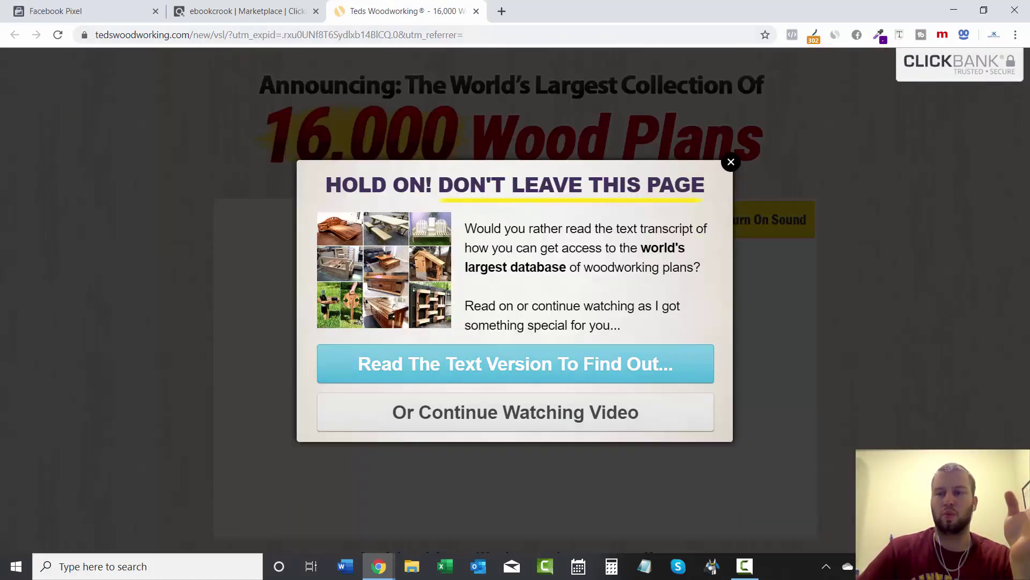
click(731, 162)
drag(1025, 75, 1025, 93)
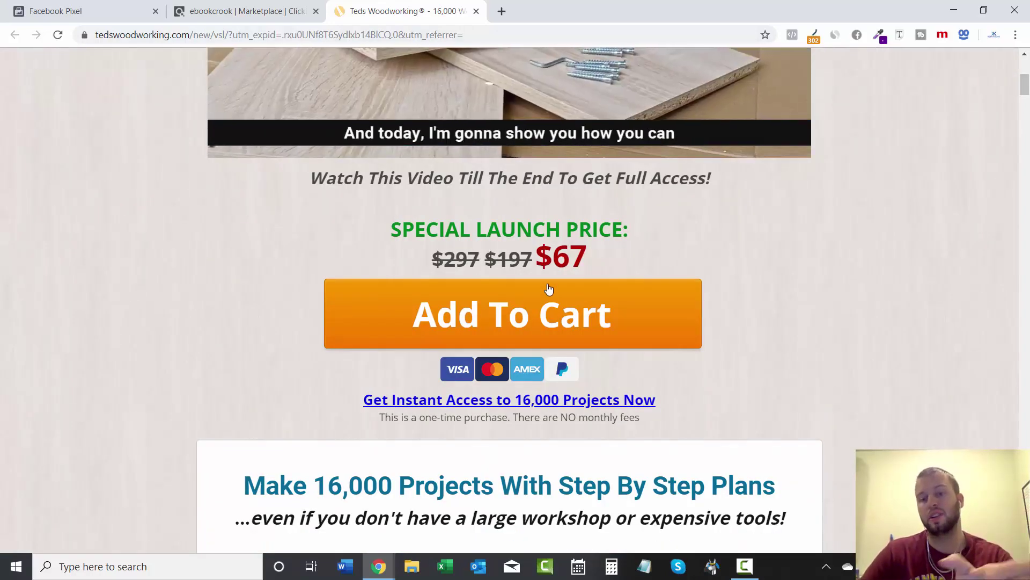
Add the $67 product to cart and check the firing pixel's ID with Pixel Helper.
click(502, 322)
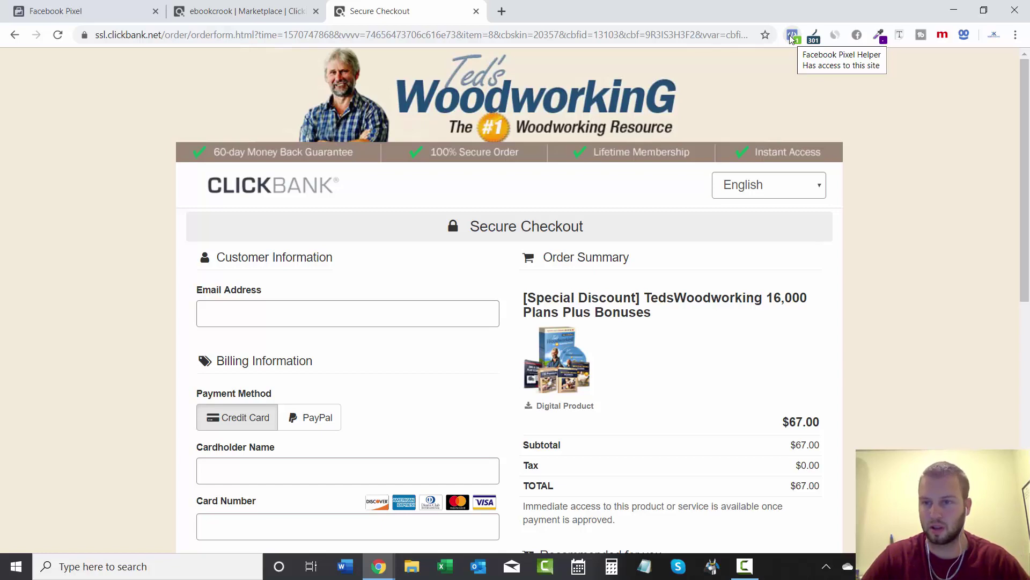
click(793, 37)
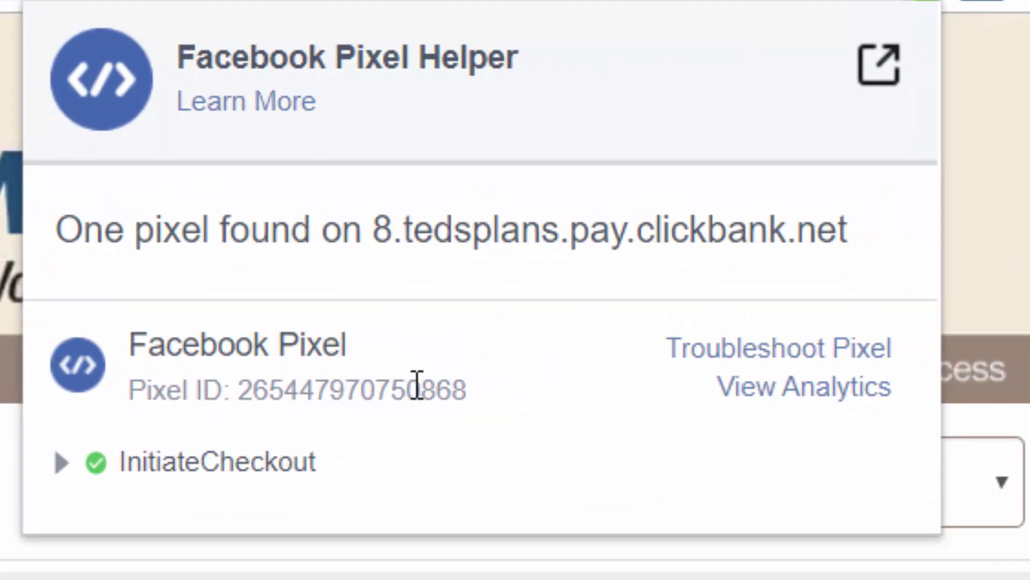
drag(421, 390, 467, 389)
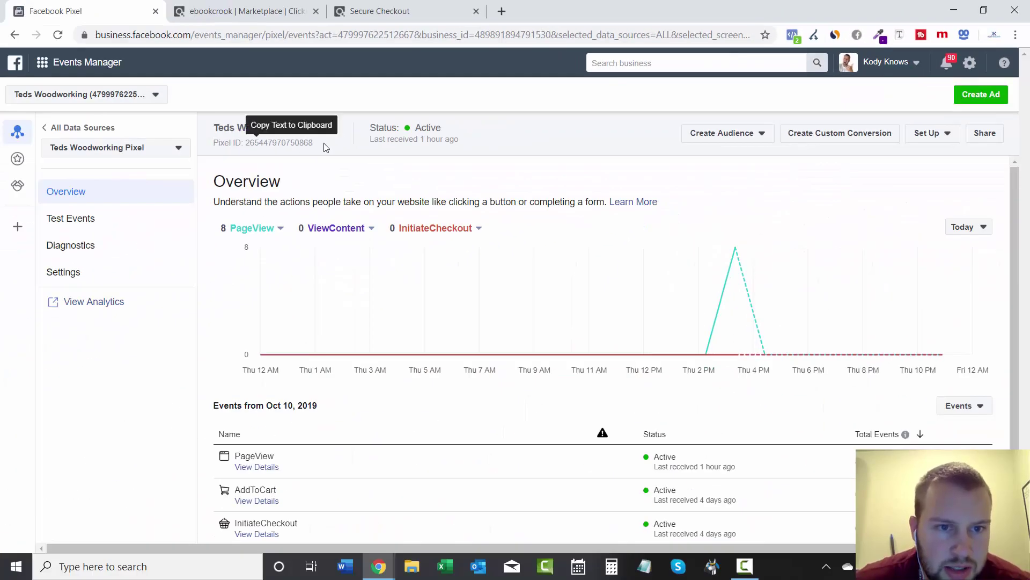
click(392, 11)
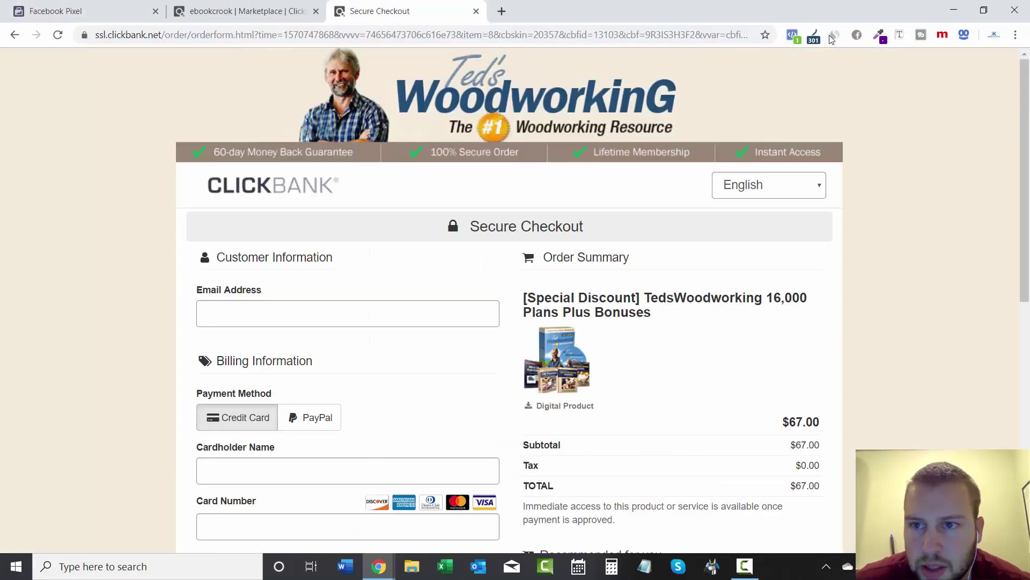
Recheck the checkout page's pixels and compare the ID against Events Manager.
click(793, 36)
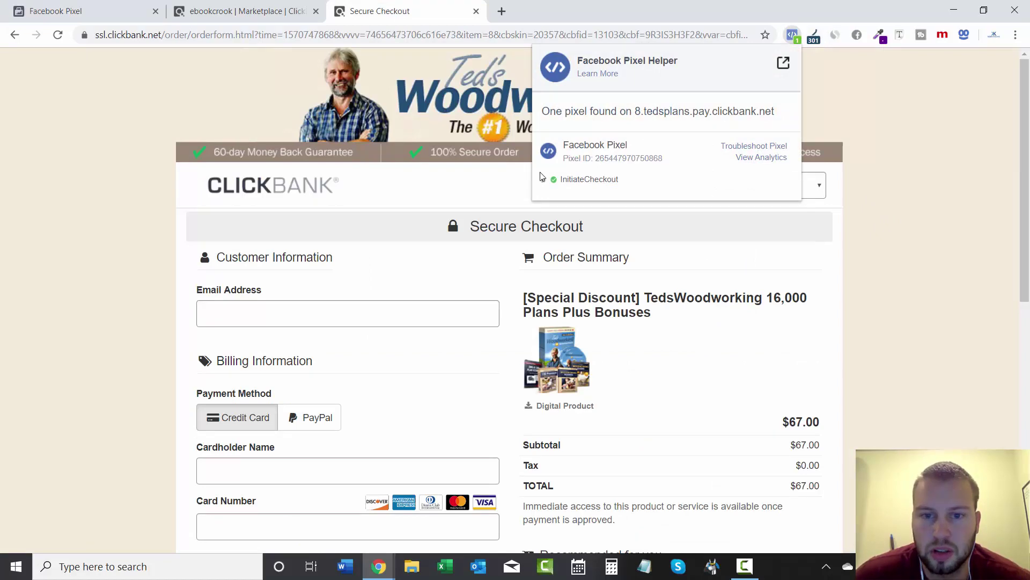
click(930, 225)
scroll(1013, 184, down, 7)
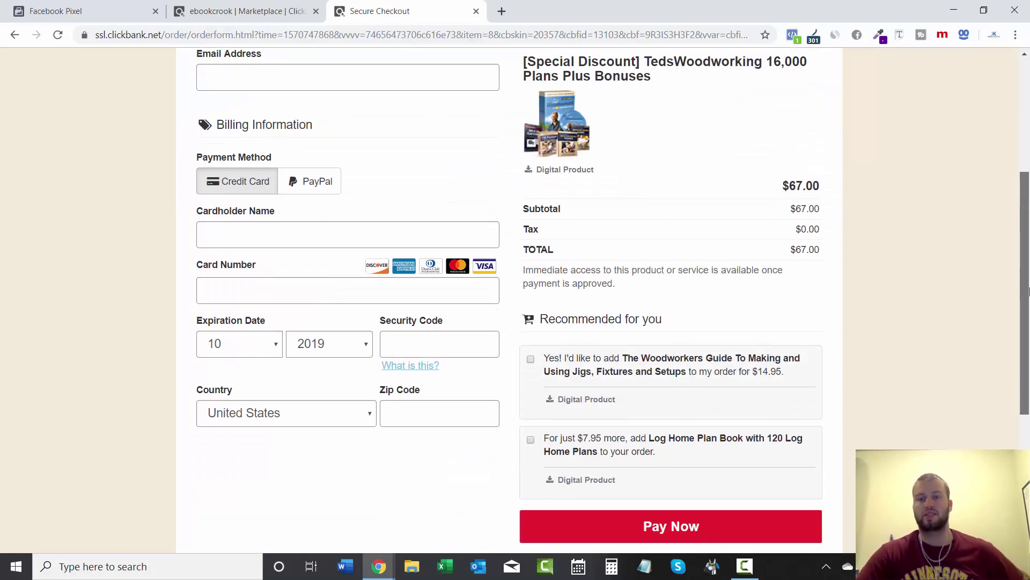
drag(1024, 335, 1024, 392)
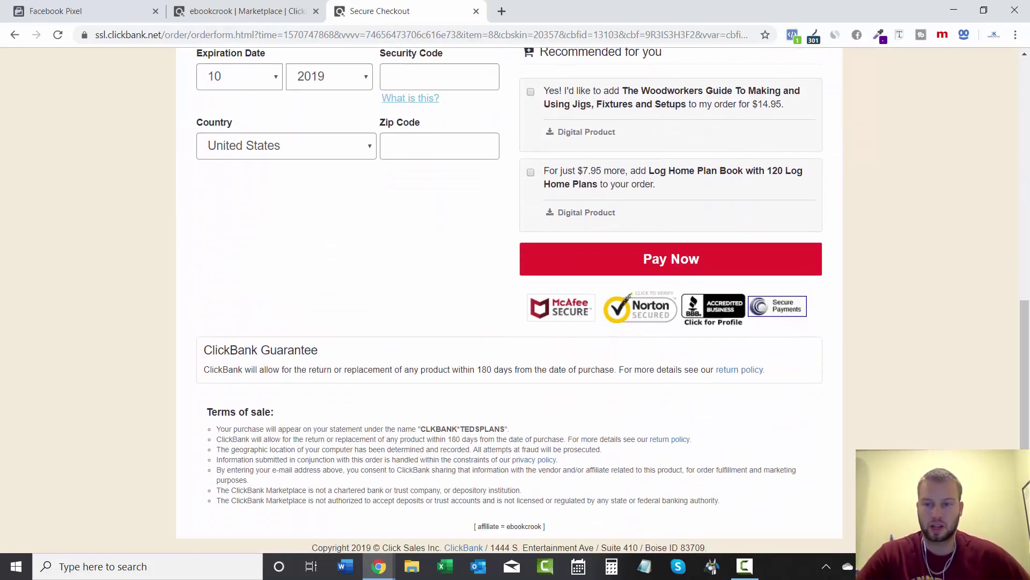
click(104, 10)
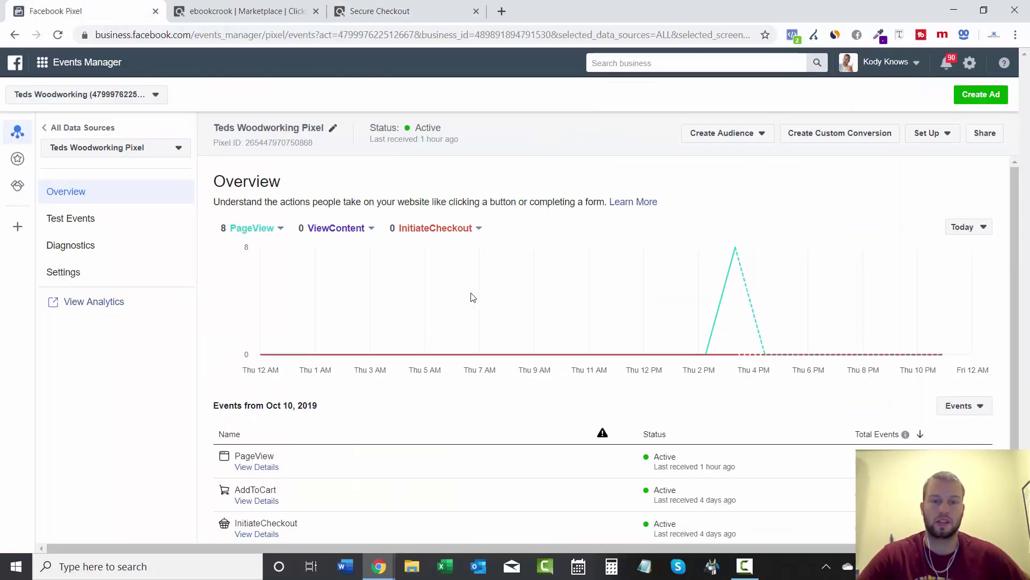
click(454, 6)
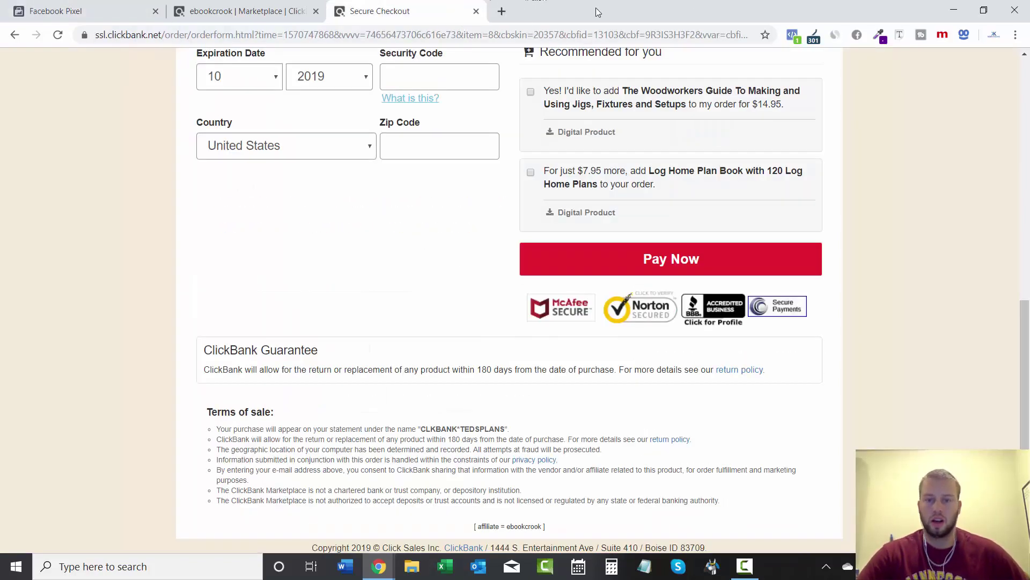
Review the affiliate attribution line and run a final Pixel Helper check on the checkout.
triple_click(481, 529)
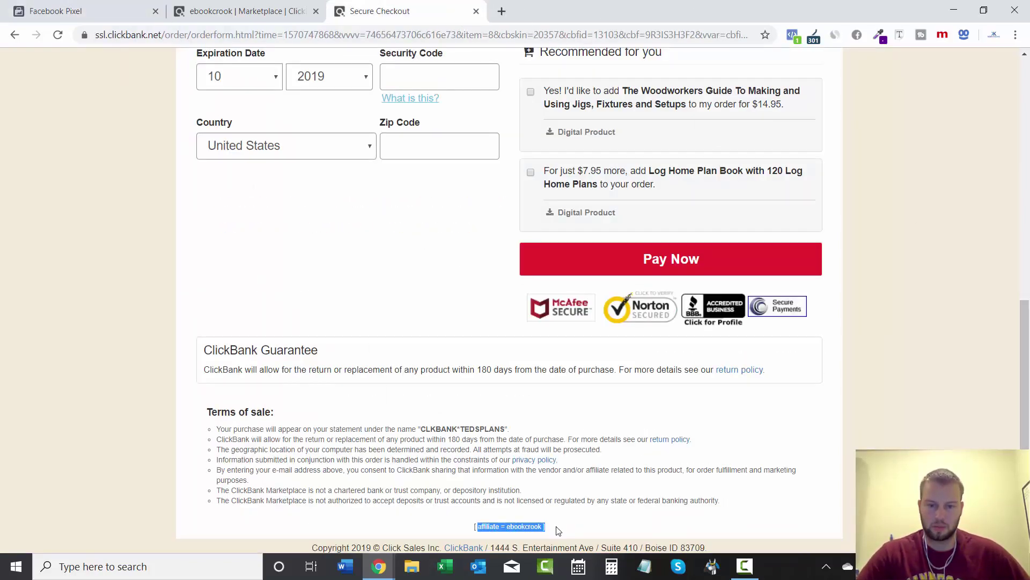
click(481, 529)
drag(1024, 375, 1024, 242)
drag(1024, 319, 1026, 411)
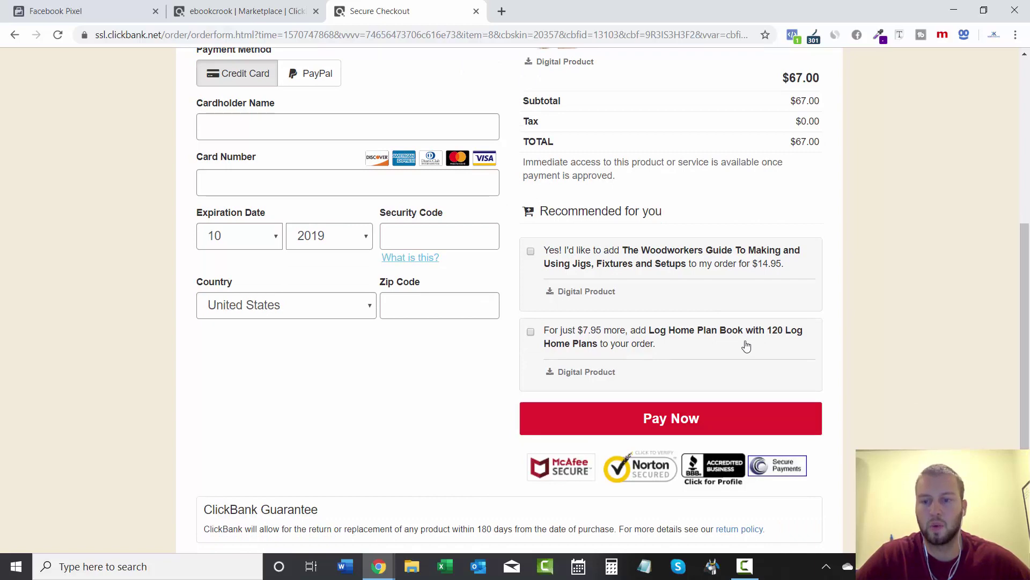
click(793, 36)
click(899, 260)
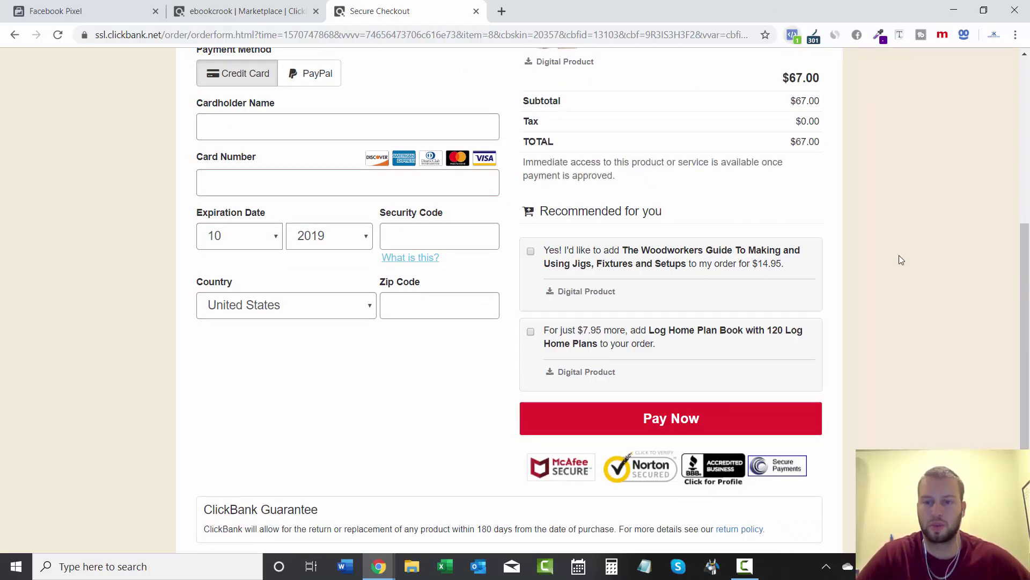
drag(1023, 268, 1023, 105)
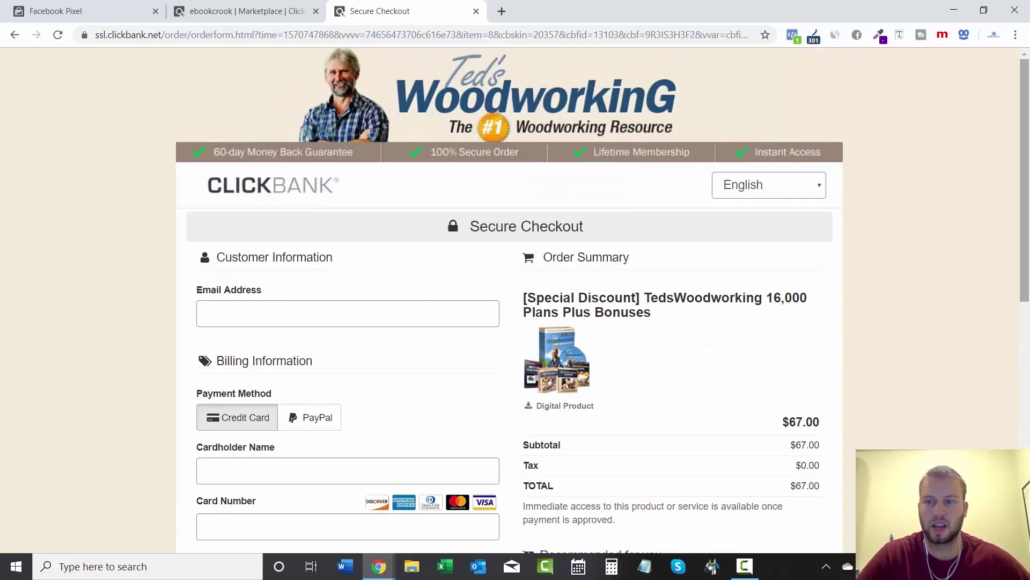
drag(1023, 140, 962, 67)
Close the Secure Checkout tab to get back to the Marketplace results.
click(476, 11)
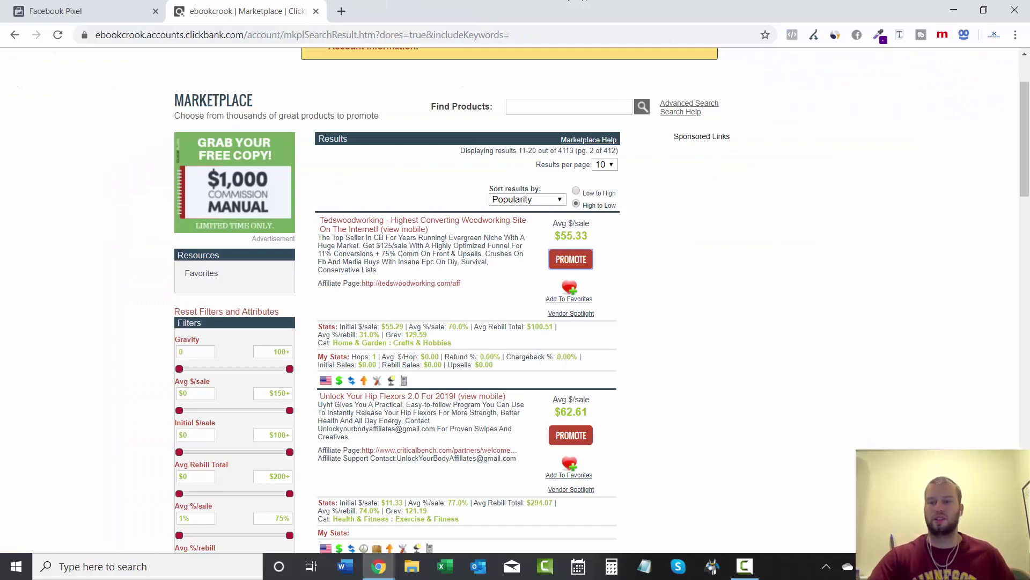
scroll(467, 300, down, 20)
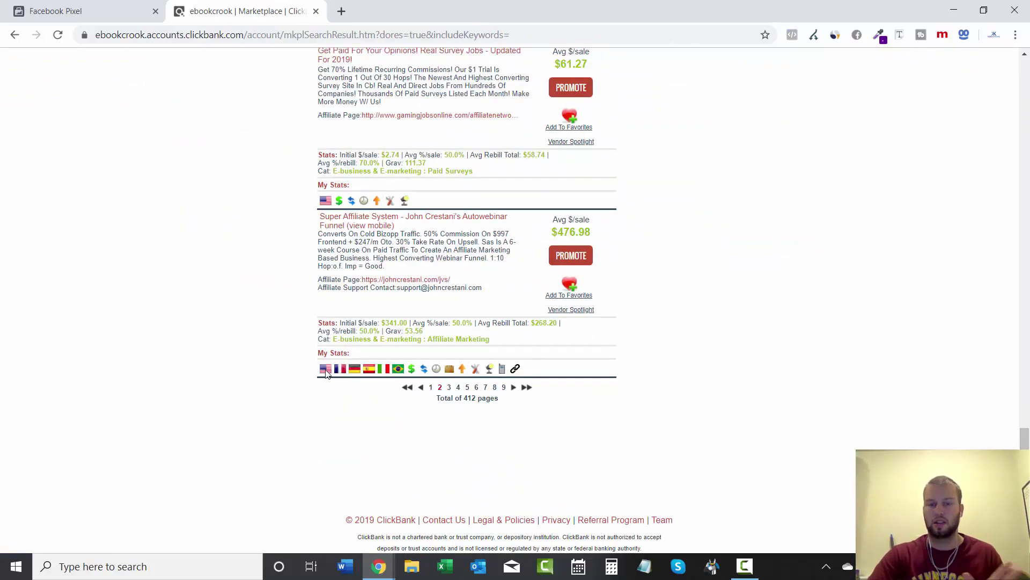
scroll(431, 394, up, 20)
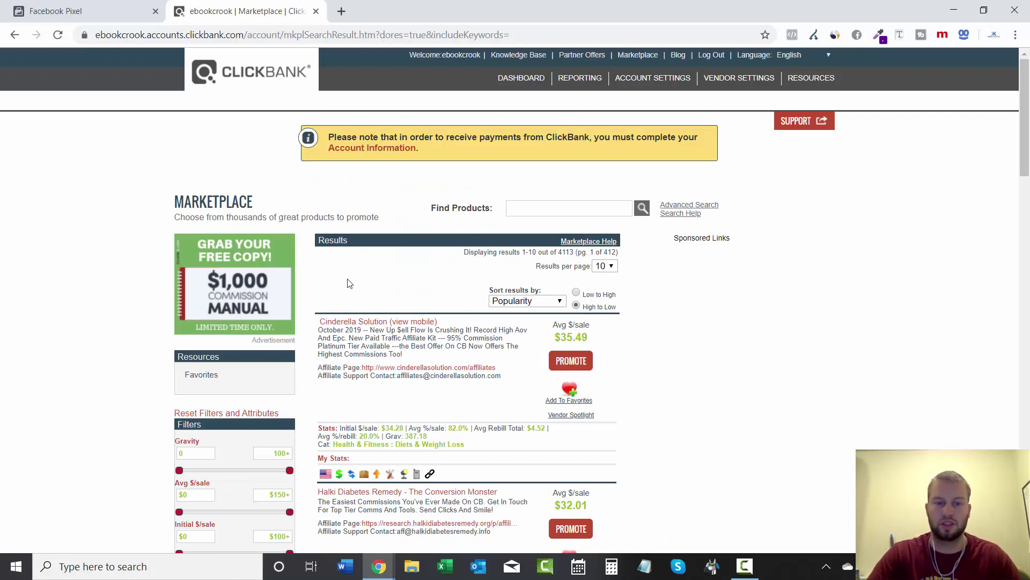
Generate the Cinderella Solution HopLink, copy it, and open it in a new tab.
click(571, 362)
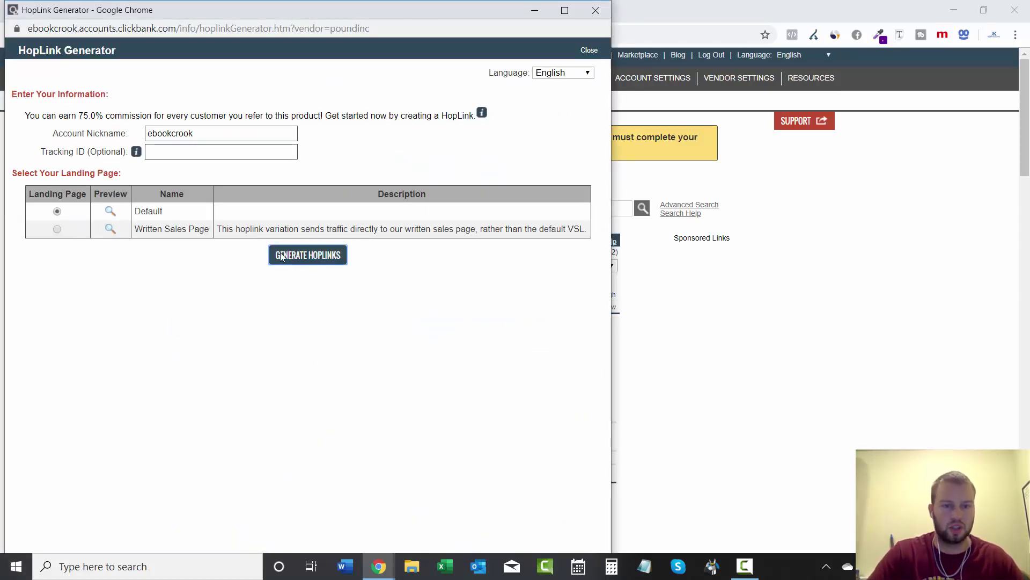
click(303, 256)
triple_click(372, 354)
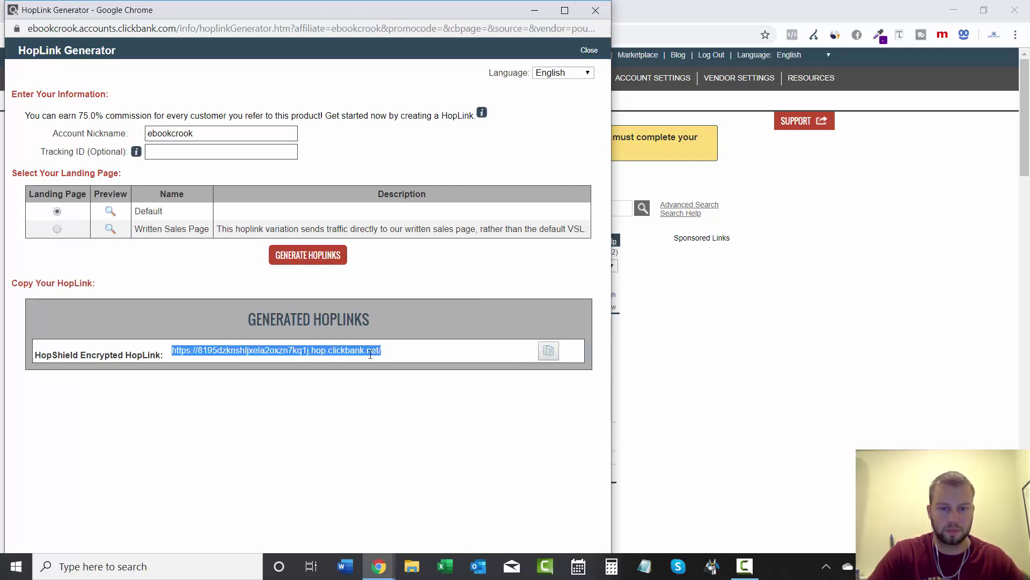
right_click(378, 349)
click(389, 365)
right_click(379, 349)
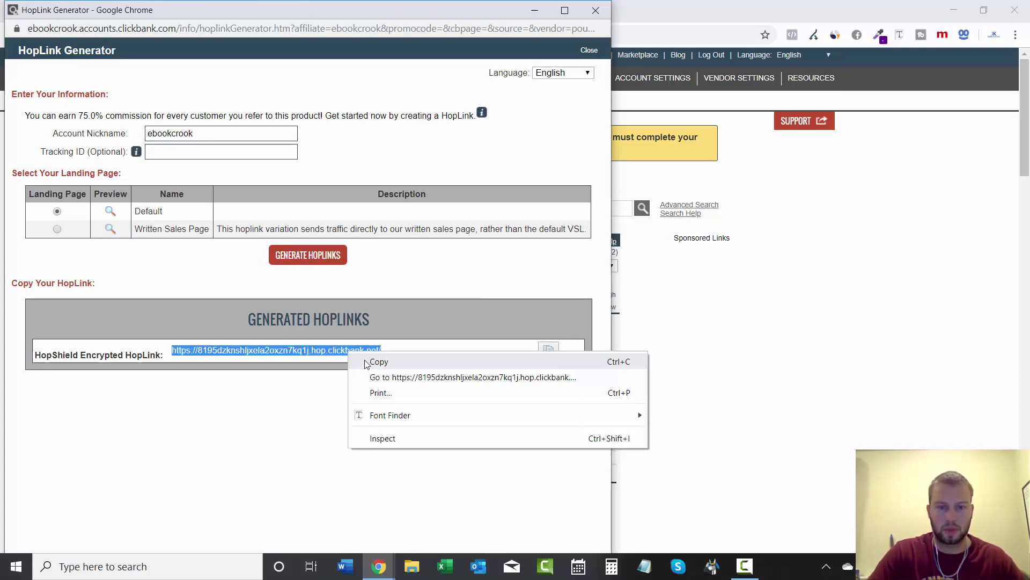
click(418, 377)
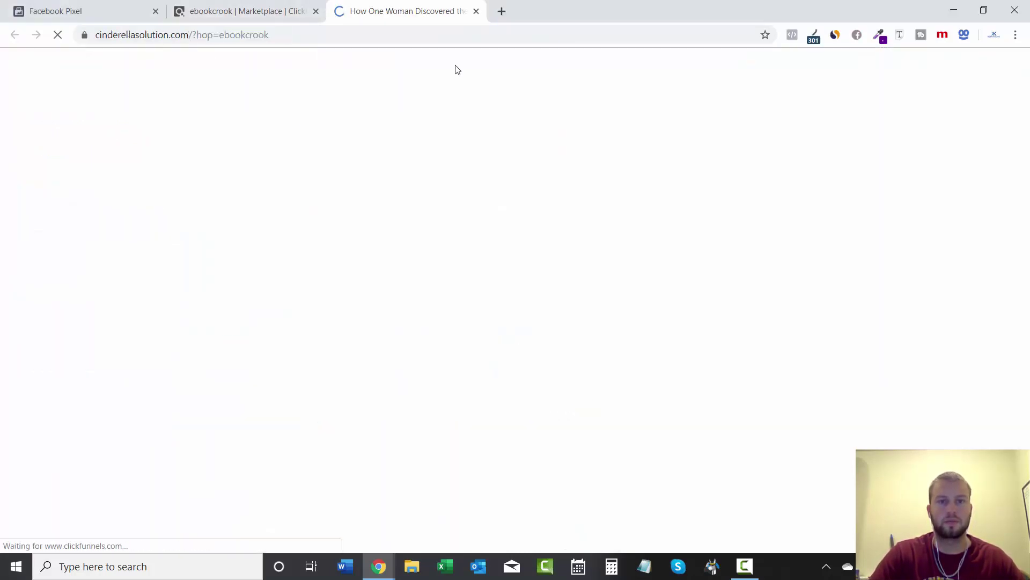
Dismiss the video popup and switch to the 'Prefer To Read?' written sales page.
scroll(1028, 204, down, 2)
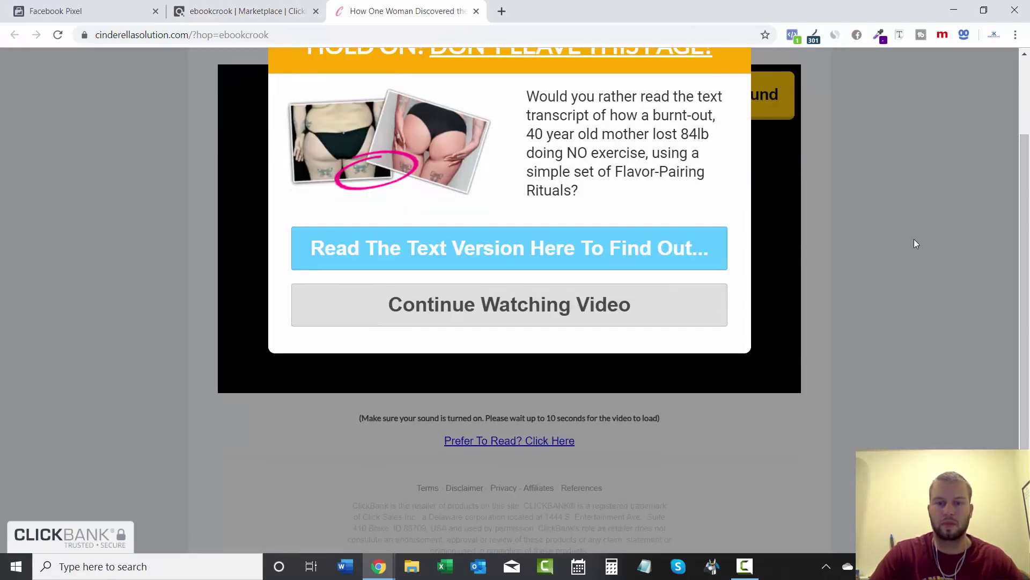
click(714, 315)
scroll(884, 324, down, 1)
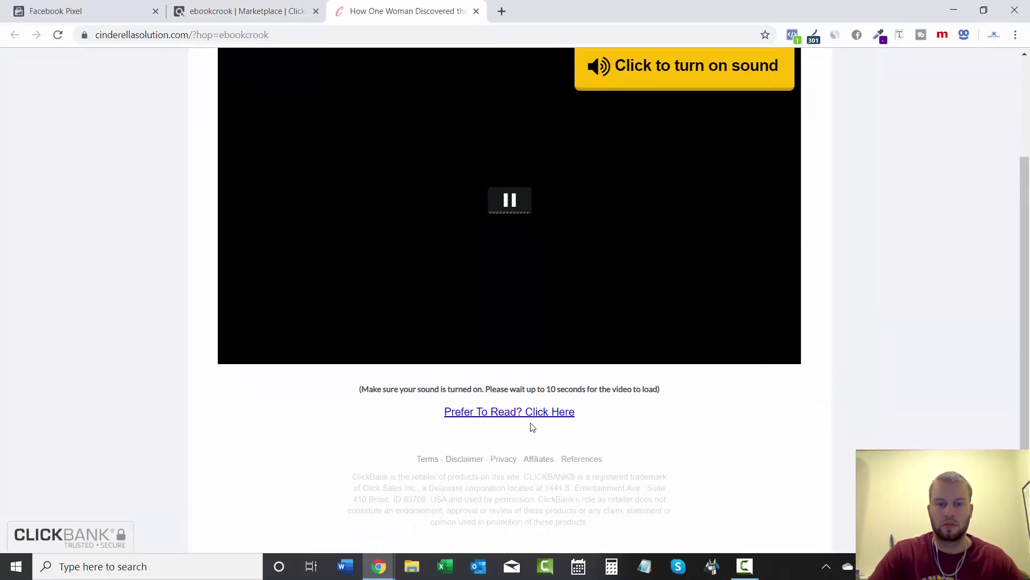
scroll(651, 280, up, 3)
scroll(778, 259, down, 3)
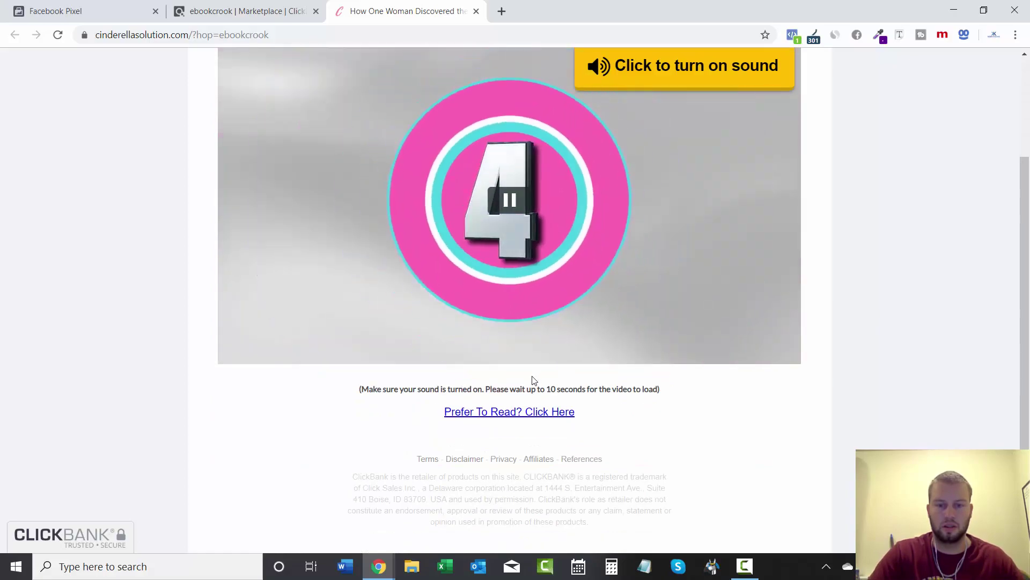
click(532, 420)
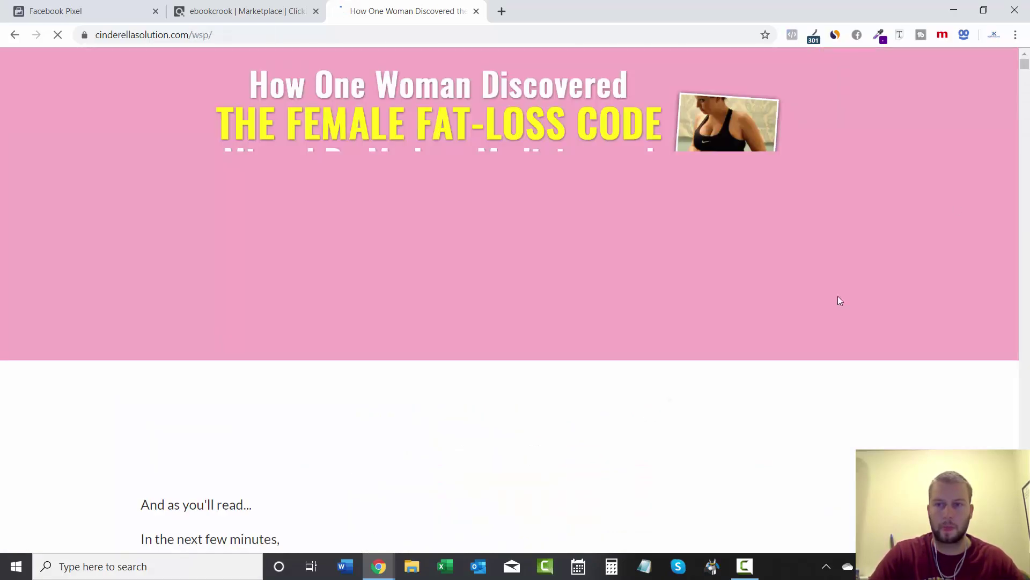
Scroll down the written page and choose YES! Order Now to reach the $37.00 checkout.
drag(1025, 69, 1025, 499)
scroll(516, 301, down, 10)
scroll(515, 301, up, 20)
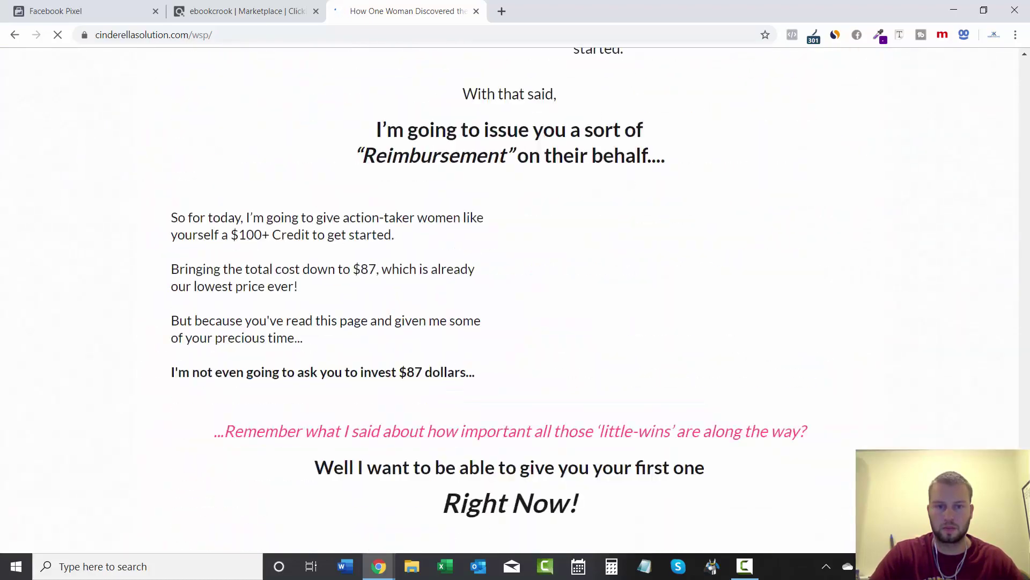
scroll(89, 286, down, 15)
scroll(90, 286, up, 8)
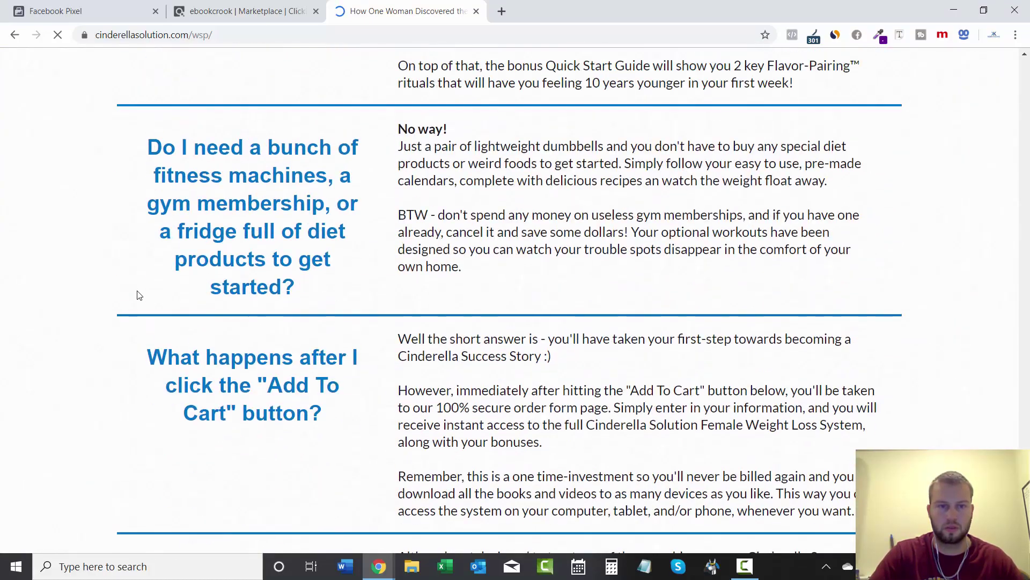
scroll(90, 286, up, 10)
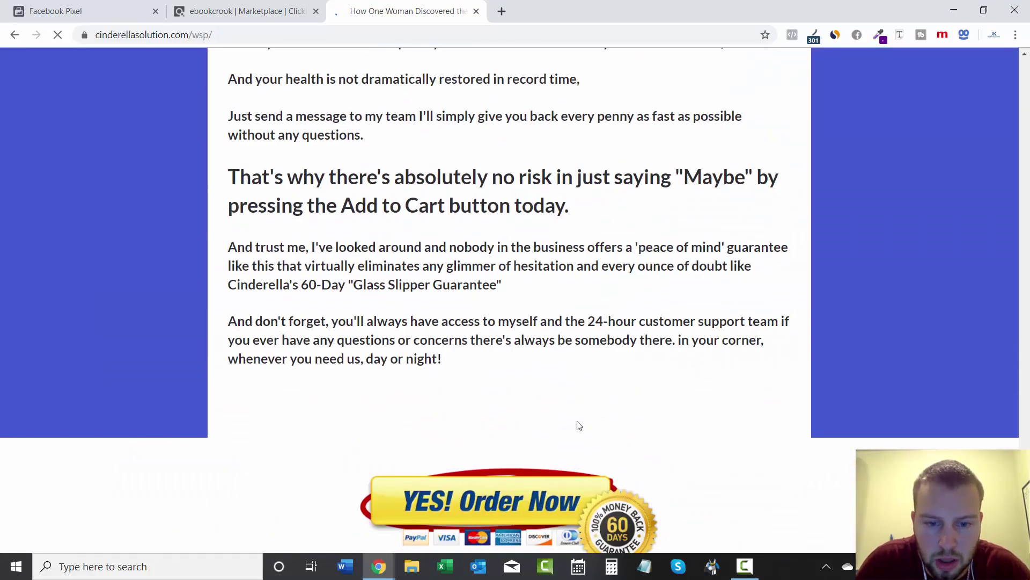
scroll(475, 487, down, 12)
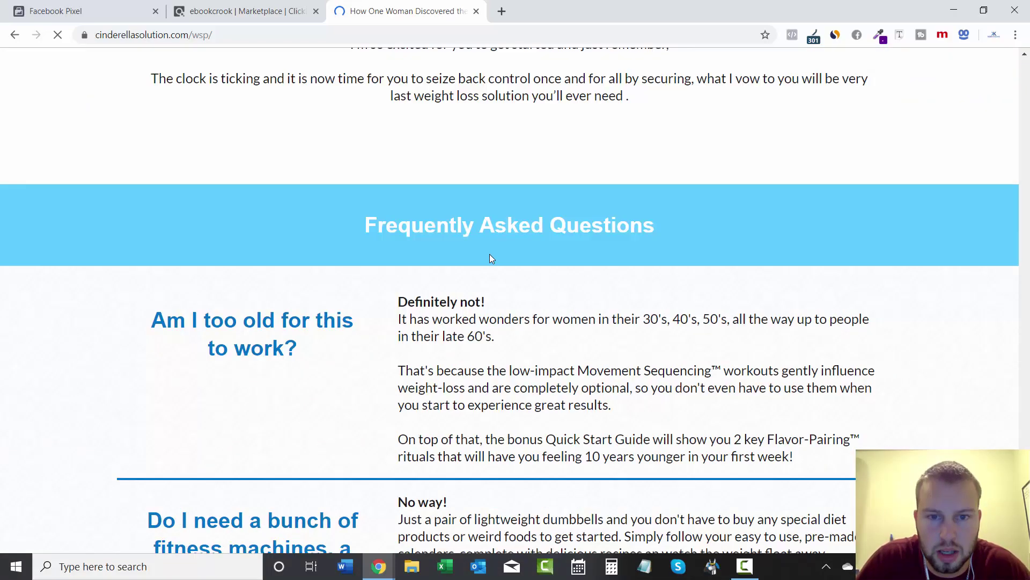
scroll(490, 254, up, 5)
click(518, 234)
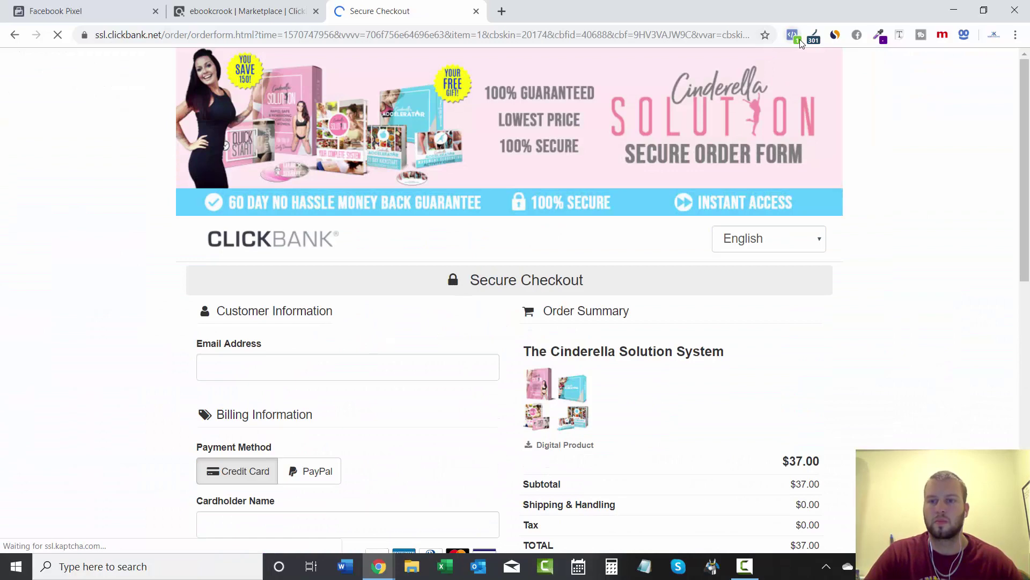
Verify with Pixel Helper that InitiateCheckout fires, then close the Secure Checkout tab.
click(799, 39)
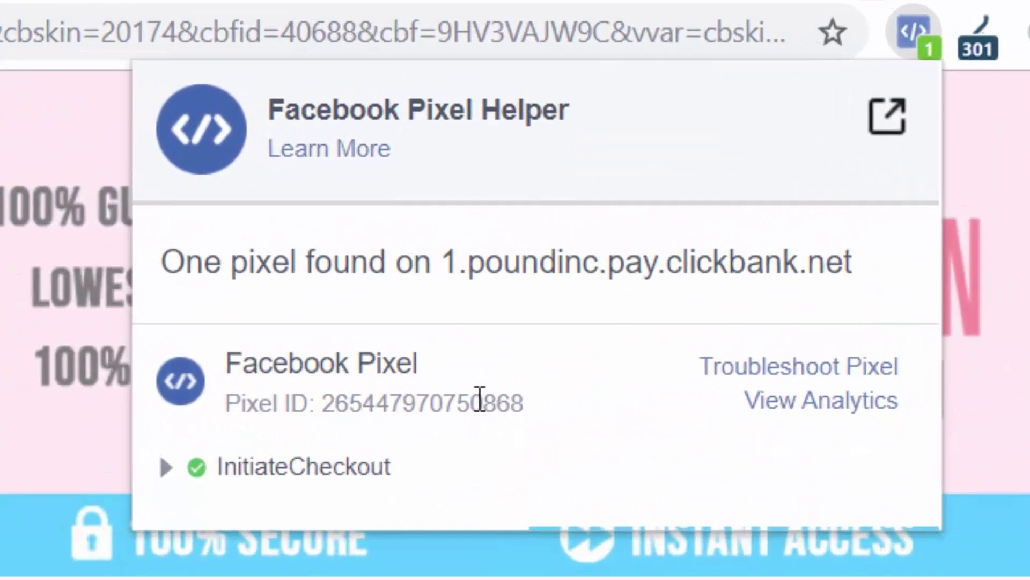
drag(472, 403, 522, 404)
click(563, 428)
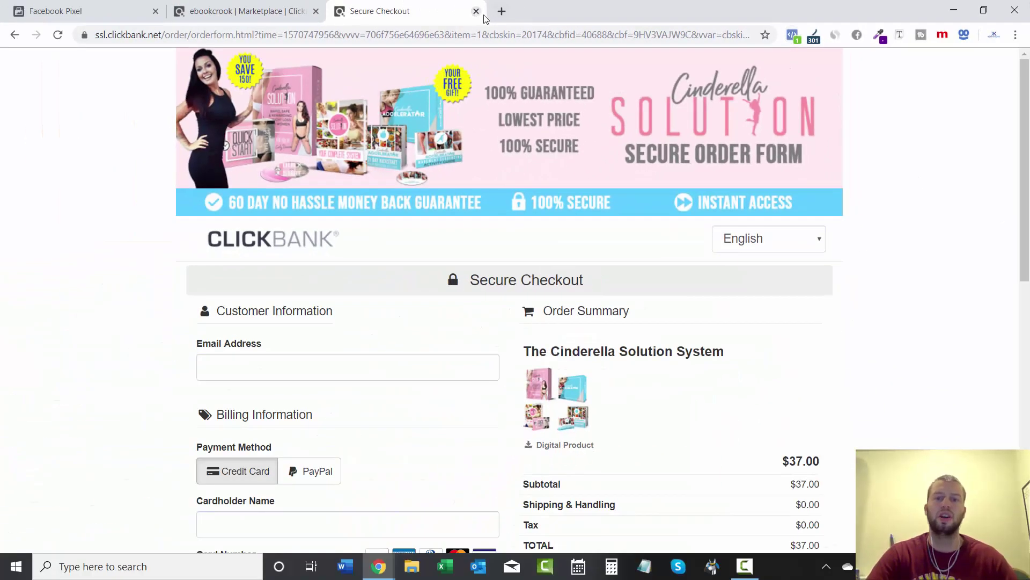
click(476, 11)
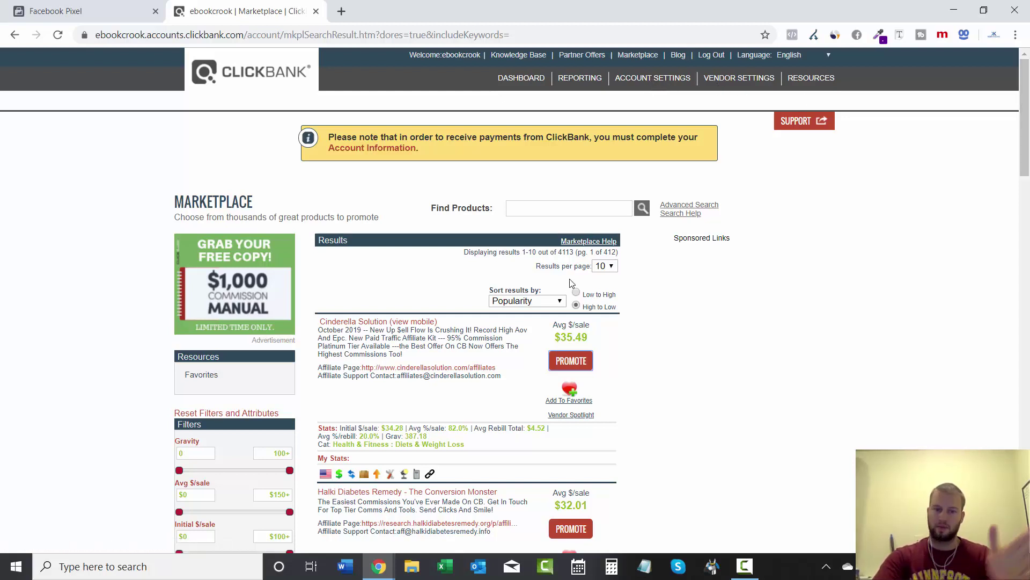
Go to Marketplace results page 2, led by Tedswoodworking at $55.33 average per sale.
scroll(537, 279, down, 10)
scroll(1028, 252, up, 10)
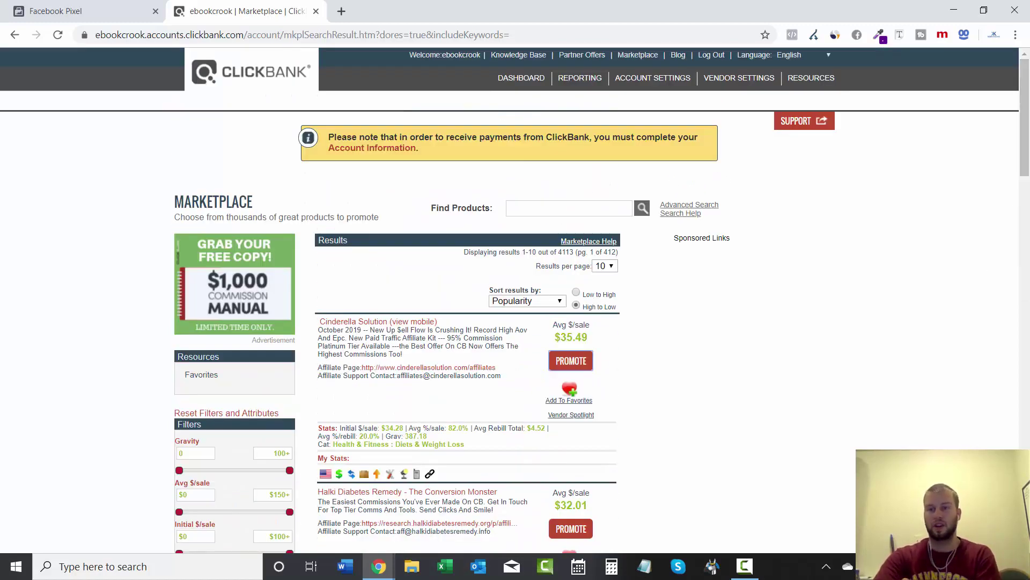
drag(1026, 165, 1026, 534)
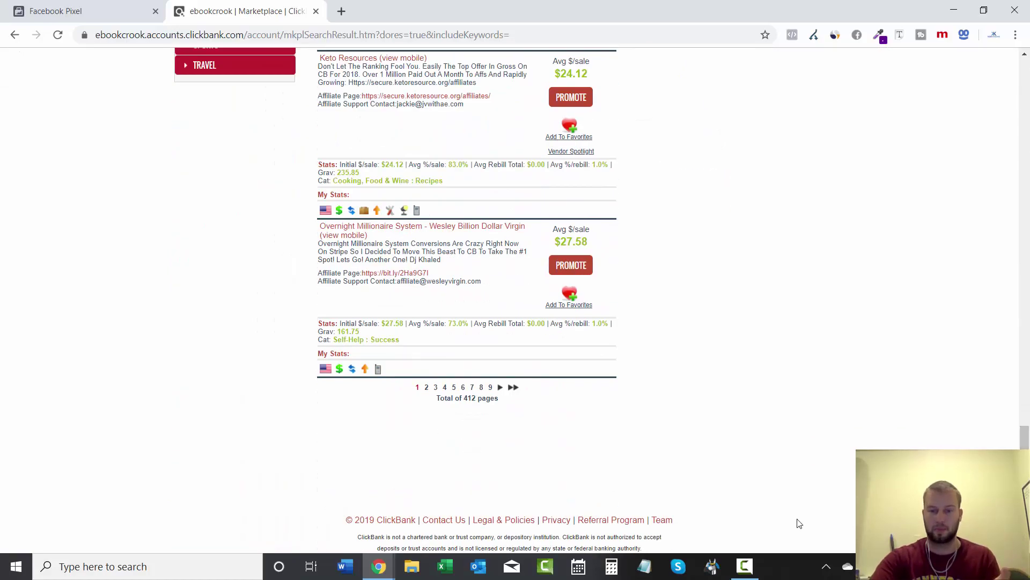
click(426, 388)
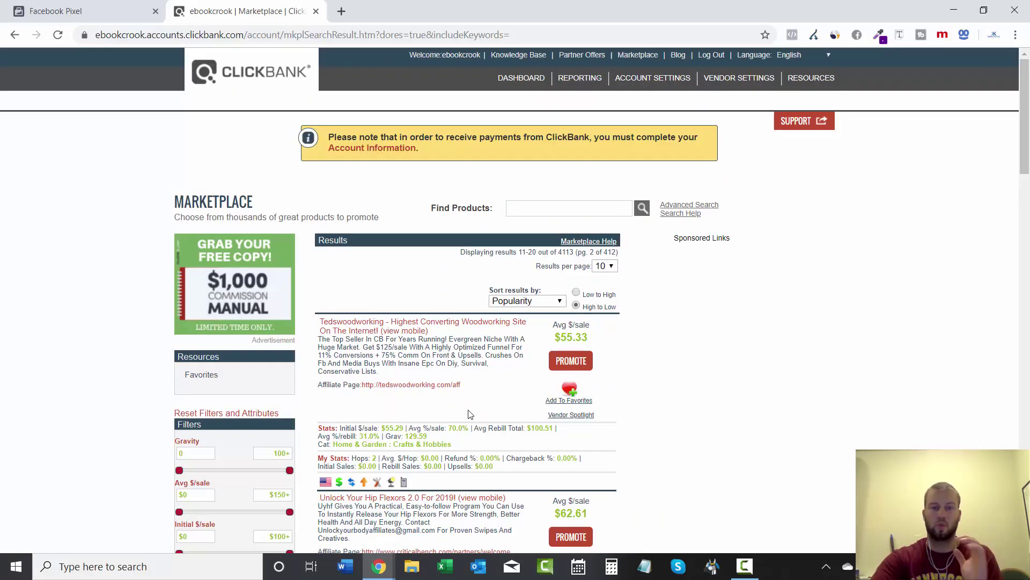